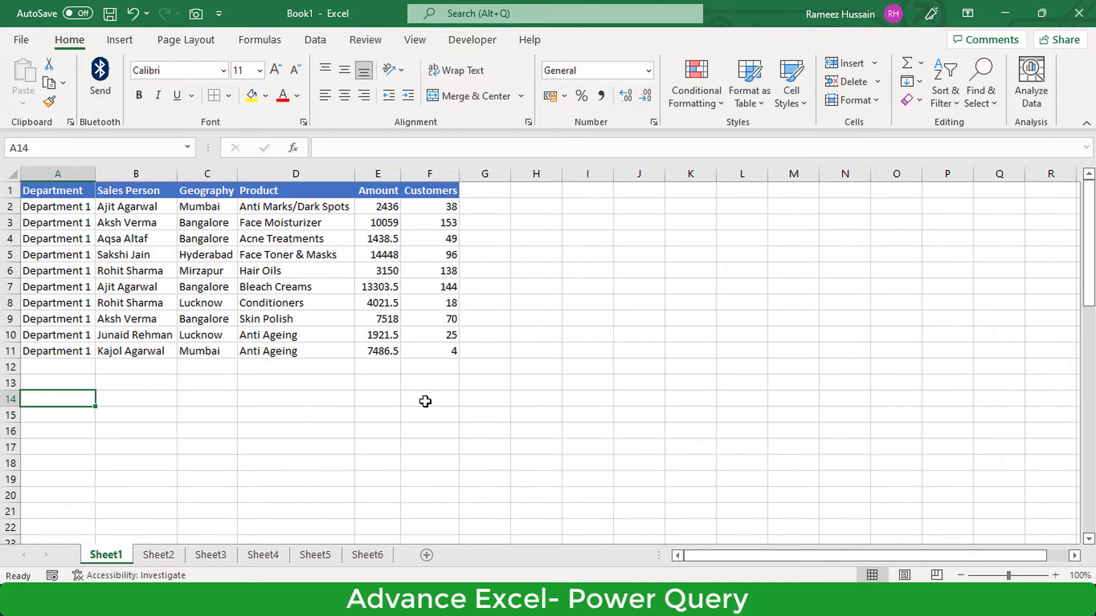
- Convert the data ranges on Sheet1 and Sheet2 into Excel tables with header rows
{"action": "left_click", "coordinate": [74, 248]}
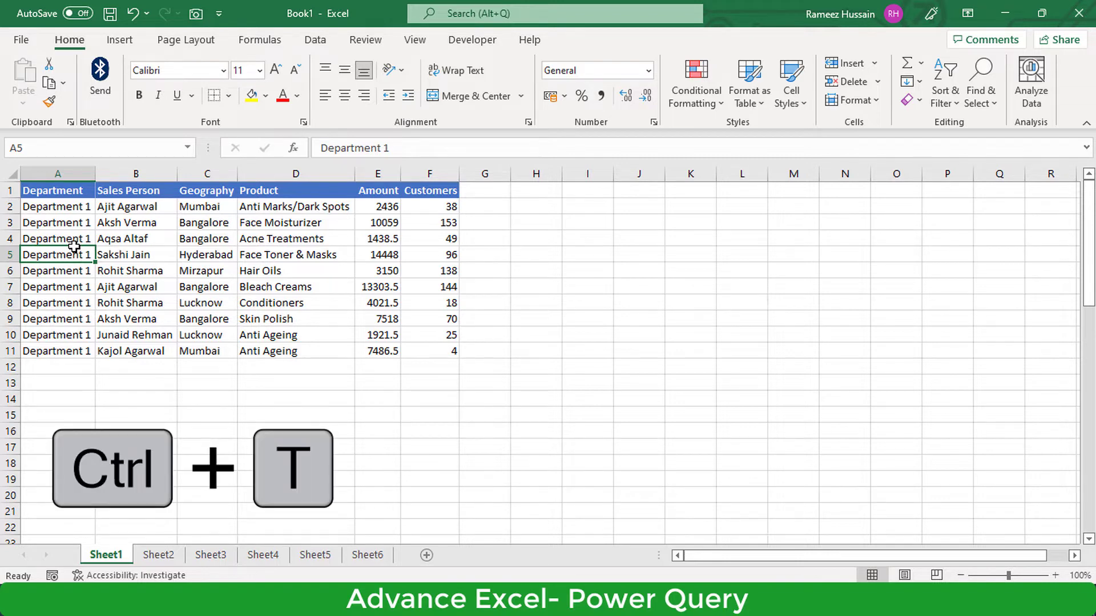
{"action": "key", "text": "ctrl+t"}
{"action": "key", "text": "Return"}
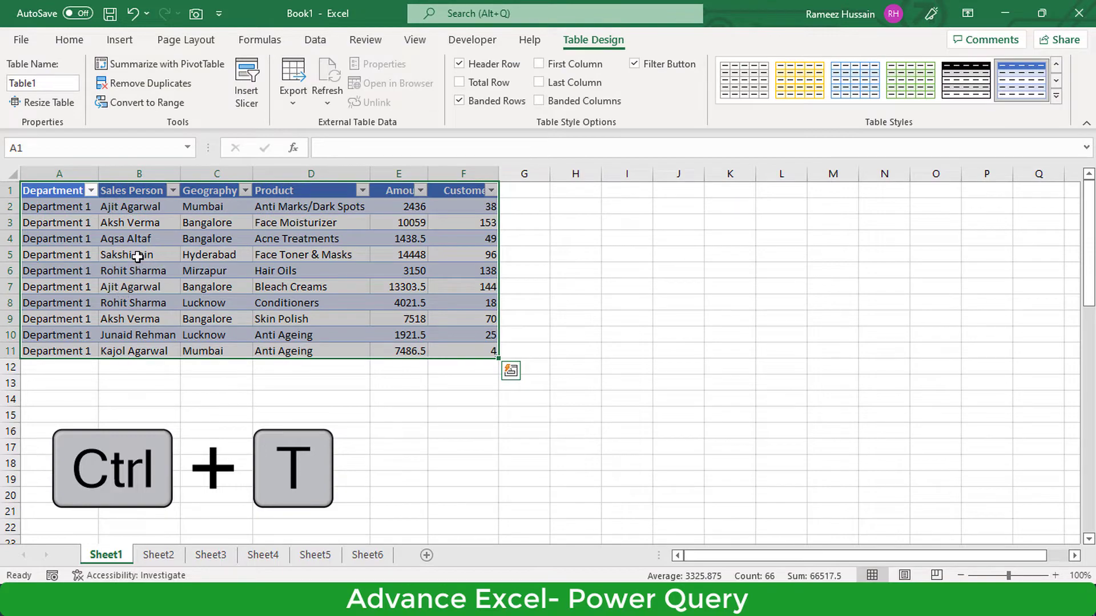
{"action": "left_click", "coordinate": [161, 553]}
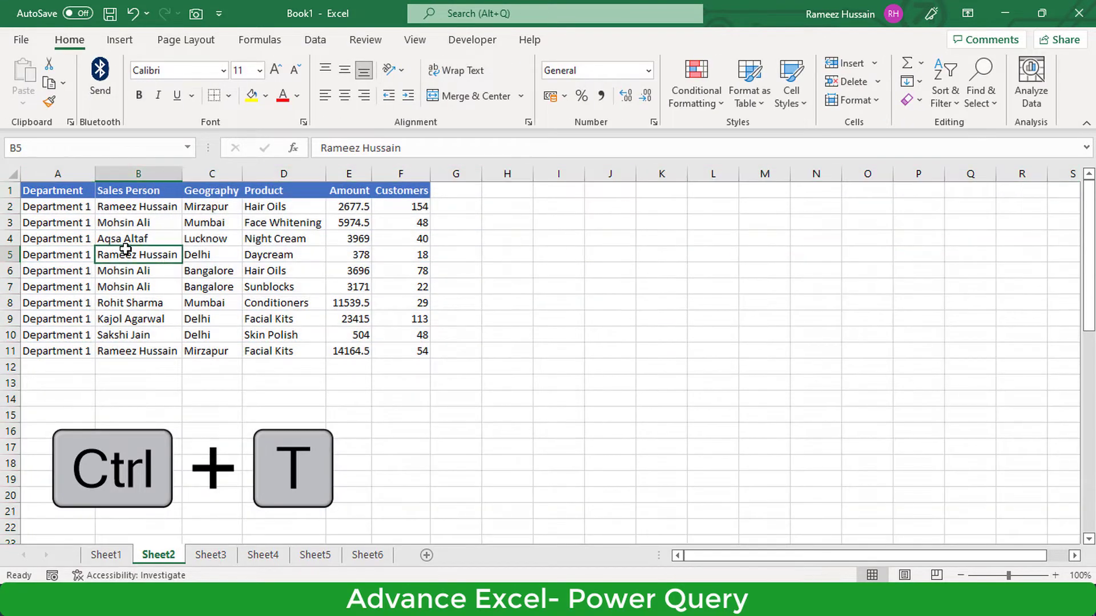
{"action": "key", "text": "ctrl+t"}
{"action": "key", "text": "Return"}
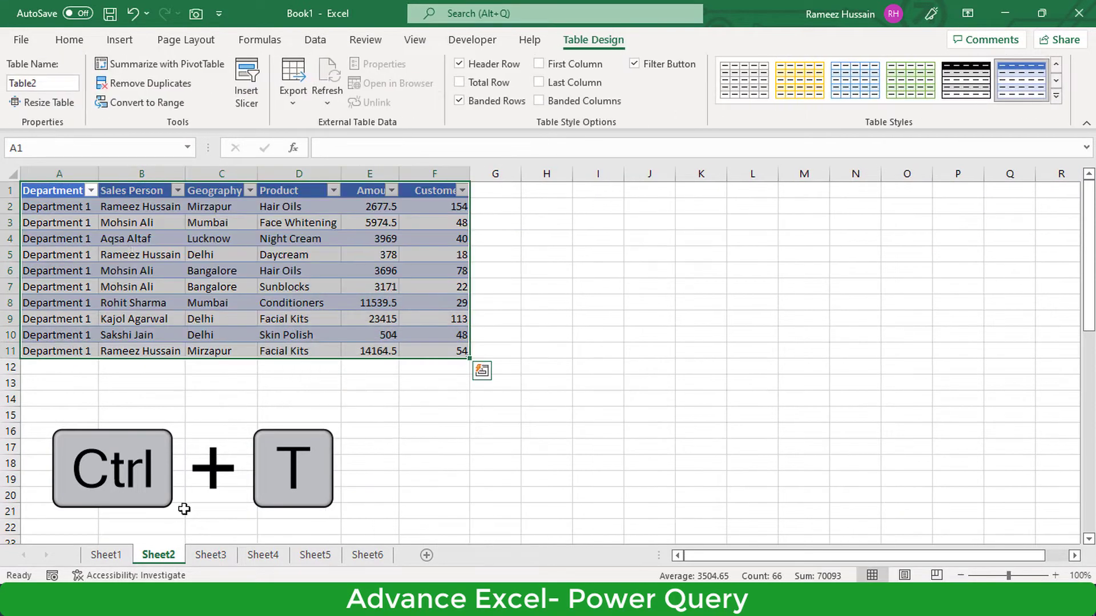
- Convert the data ranges on Sheet3 and Sheet4 into Excel tables with header rows
{"action": "left_click", "coordinate": [210, 561]}
{"action": "left_click", "coordinate": [163, 266]}
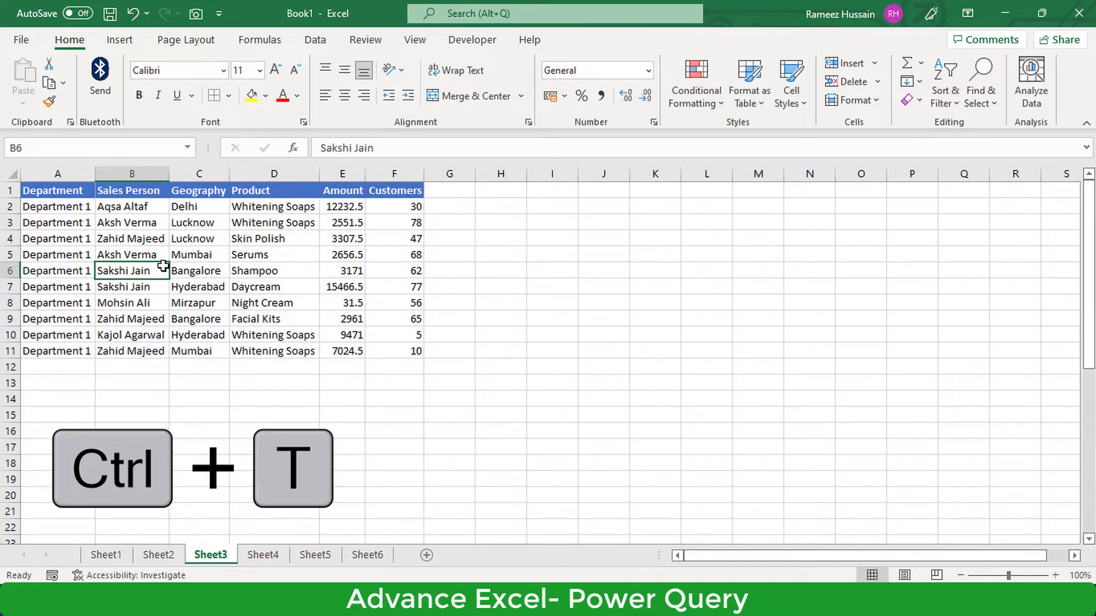
{"action": "key", "text": "ctrl+t"}
{"action": "key", "text": "Return"}
{"action": "left_click", "coordinate": [262, 555]}
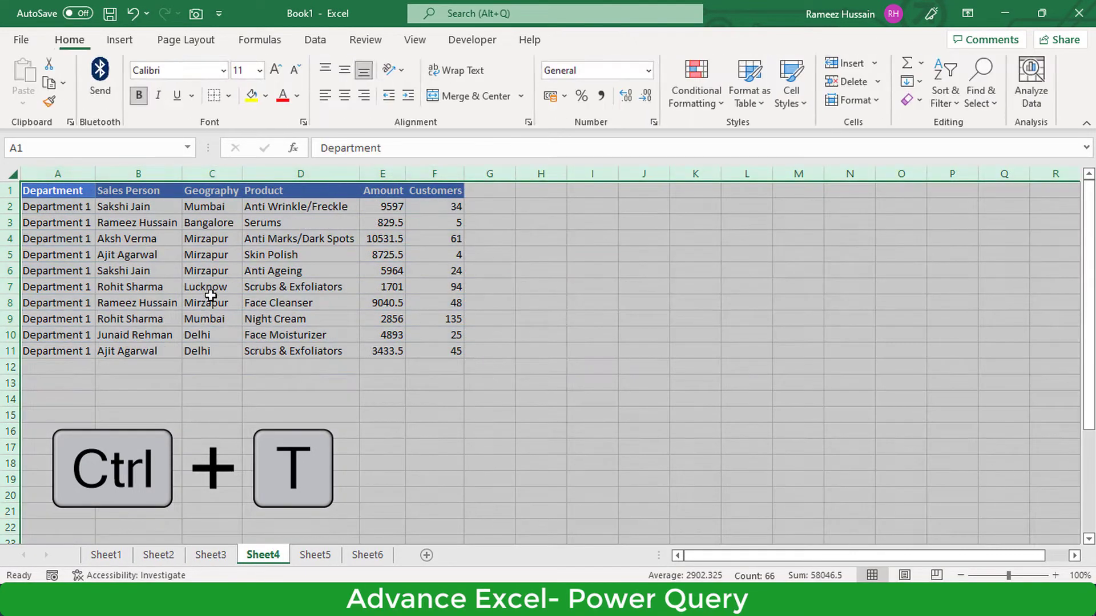
{"action": "left_click", "coordinate": [209, 293]}
{"action": "key", "text": "ctrl+t"}
{"action": "key", "text": "Return"}
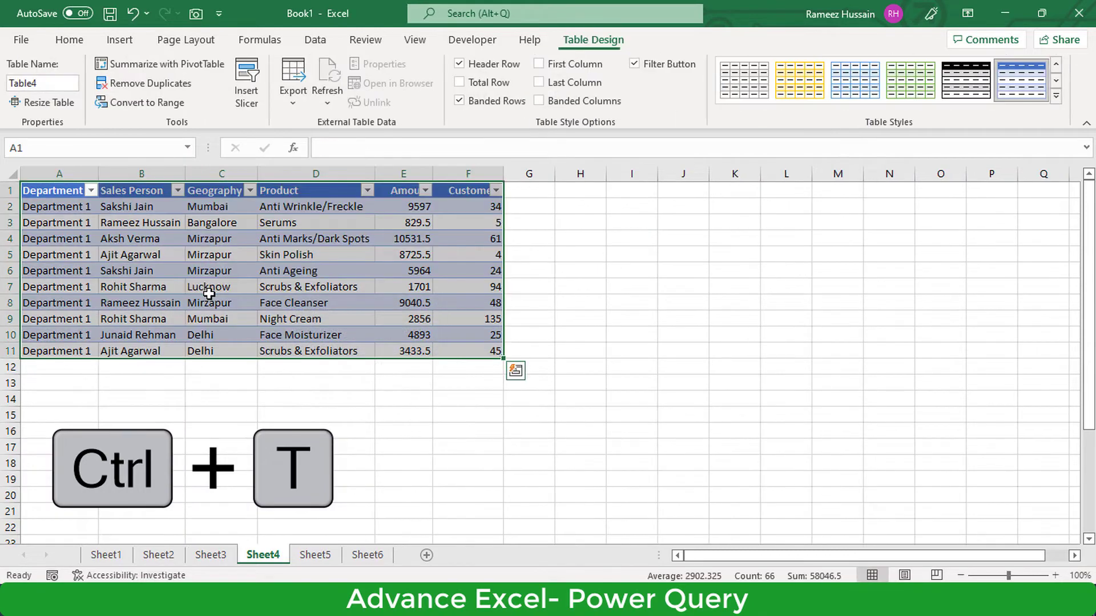
- Convert the data ranges on Sheet5 and Sheet6 into Excel tables with header rows
{"action": "left_click", "coordinate": [314, 555]}
{"action": "left_click", "coordinate": [208, 296]}
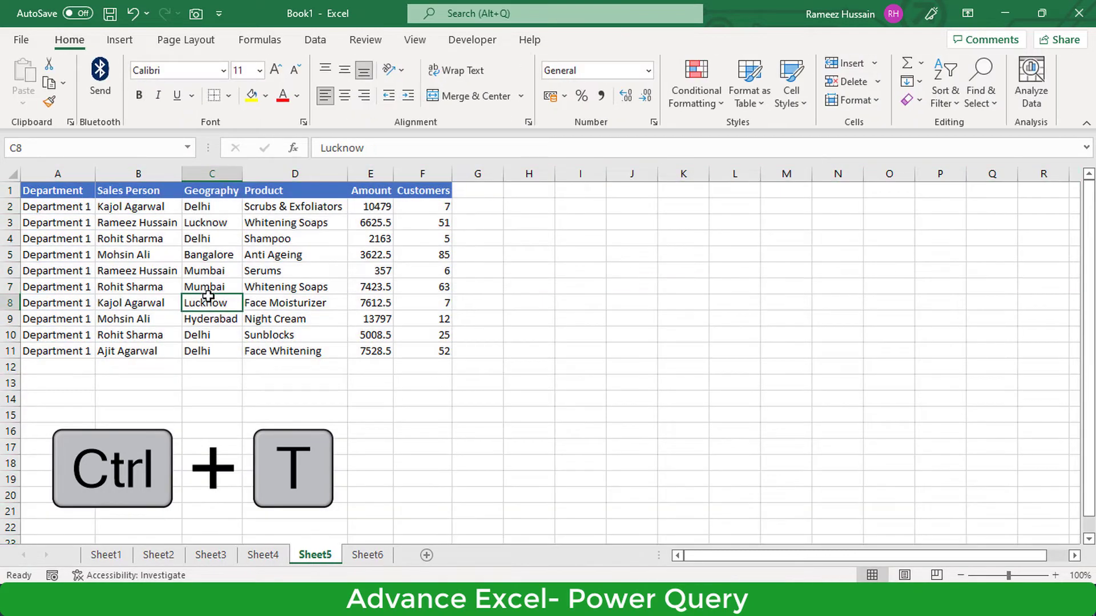
{"action": "key", "text": "ctrl+t"}
{"action": "key", "text": "Return"}
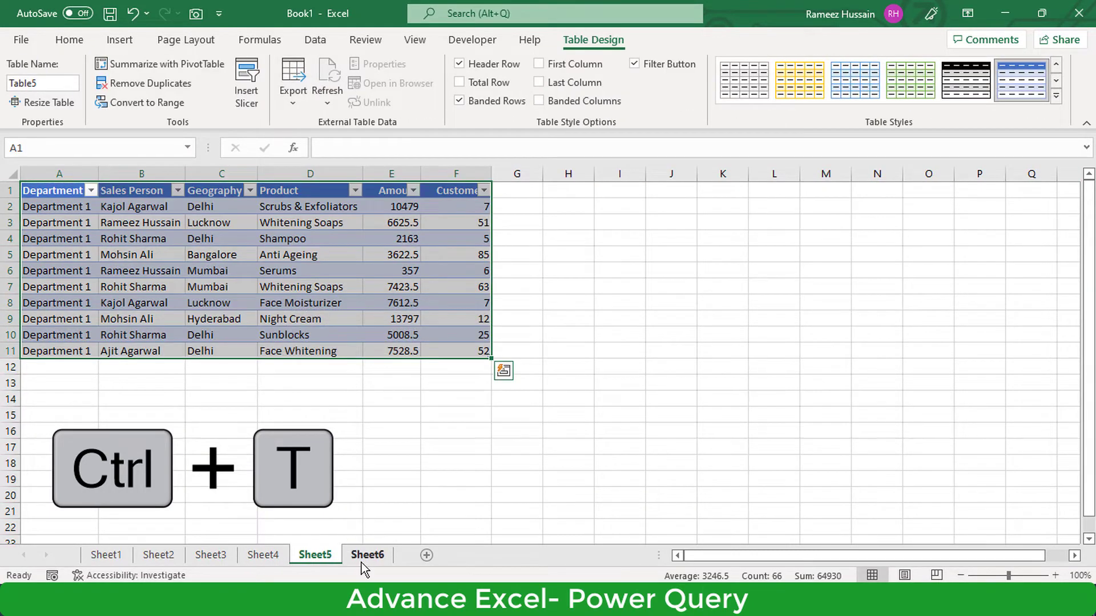
{"action": "left_click", "coordinate": [361, 557]}
{"action": "left_click", "coordinate": [190, 280]}
{"action": "key", "text": "ctrl+t"}
{"action": "key", "text": "Return"}
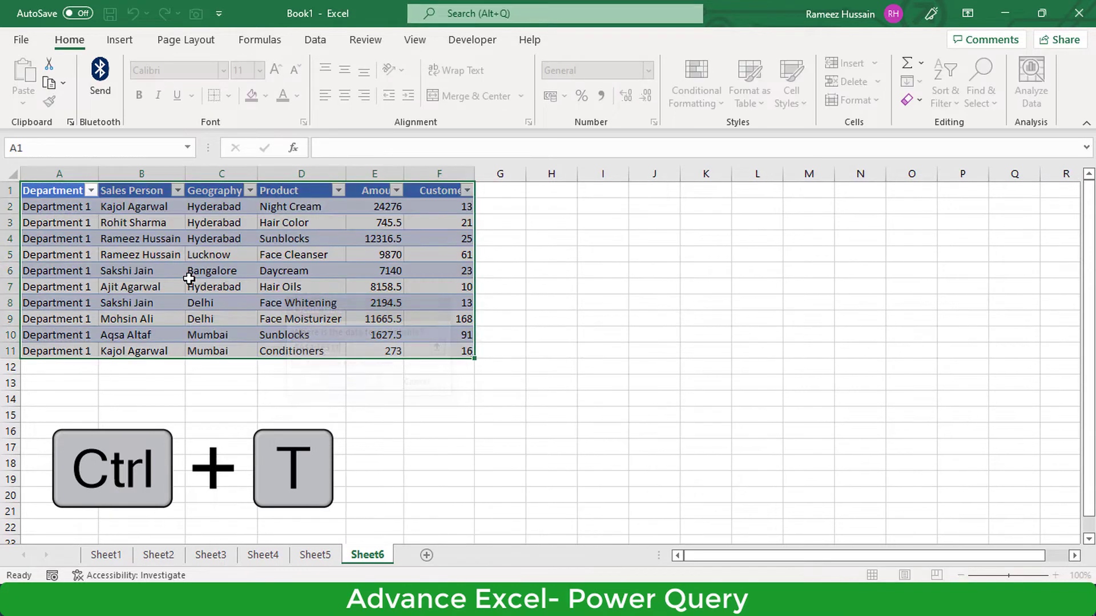
- Return to Sheet1 and create a blank query in the Power Query Editor
{"action": "left_click", "coordinate": [102, 555]}
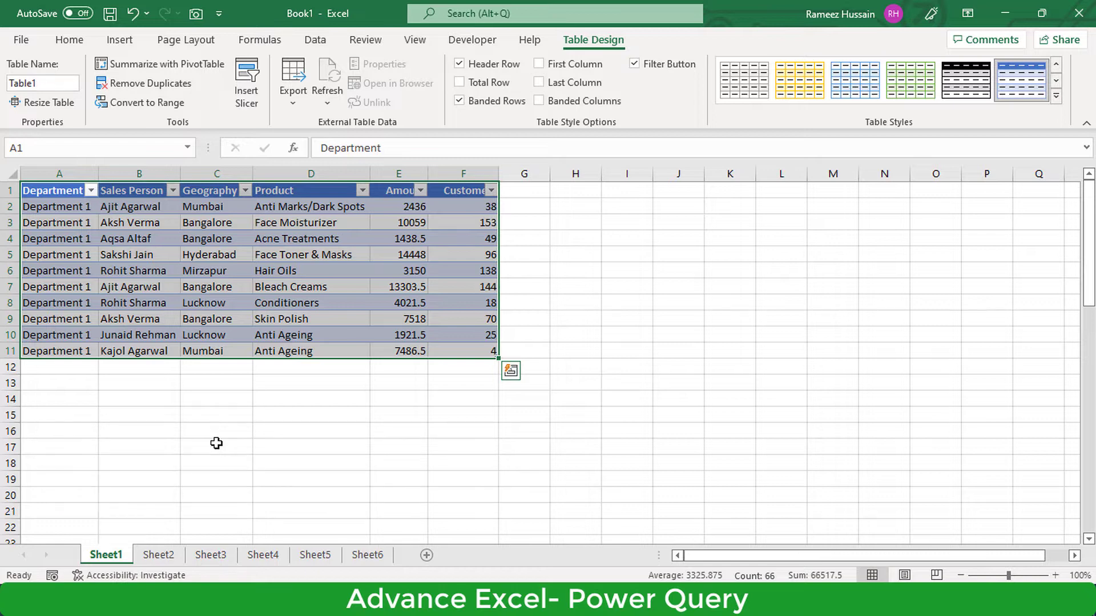
{"action": "left_click", "coordinate": [65, 43]}
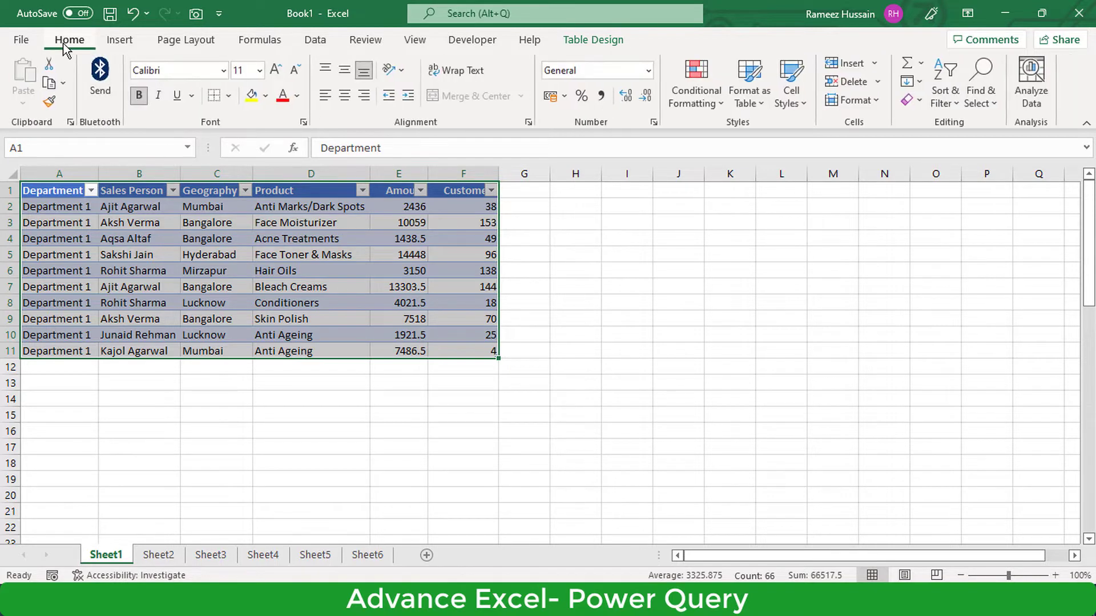
{"action": "left_click", "coordinate": [321, 43]}
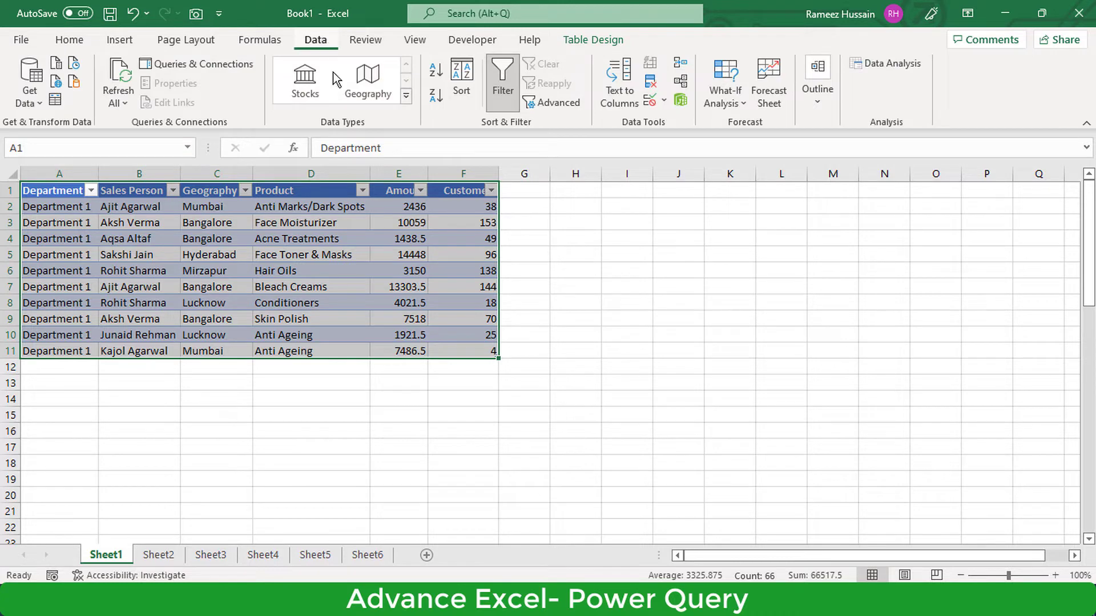
{"action": "left_click", "coordinate": [35, 107]}
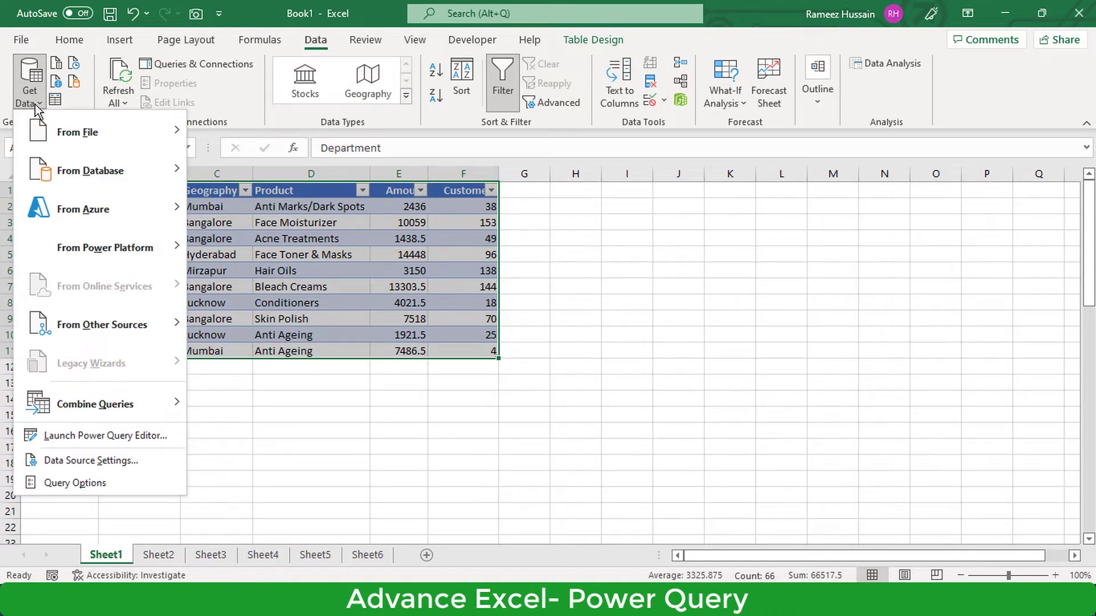
{"action": "mouse_move", "coordinate": [158, 328]}
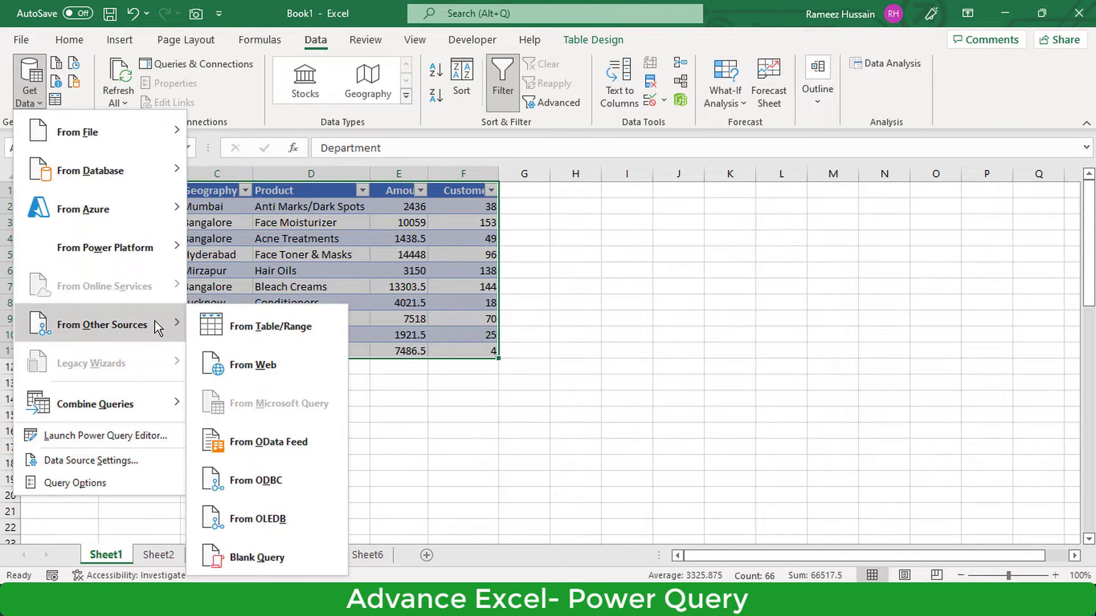
{"action": "left_click", "coordinate": [292, 557]}
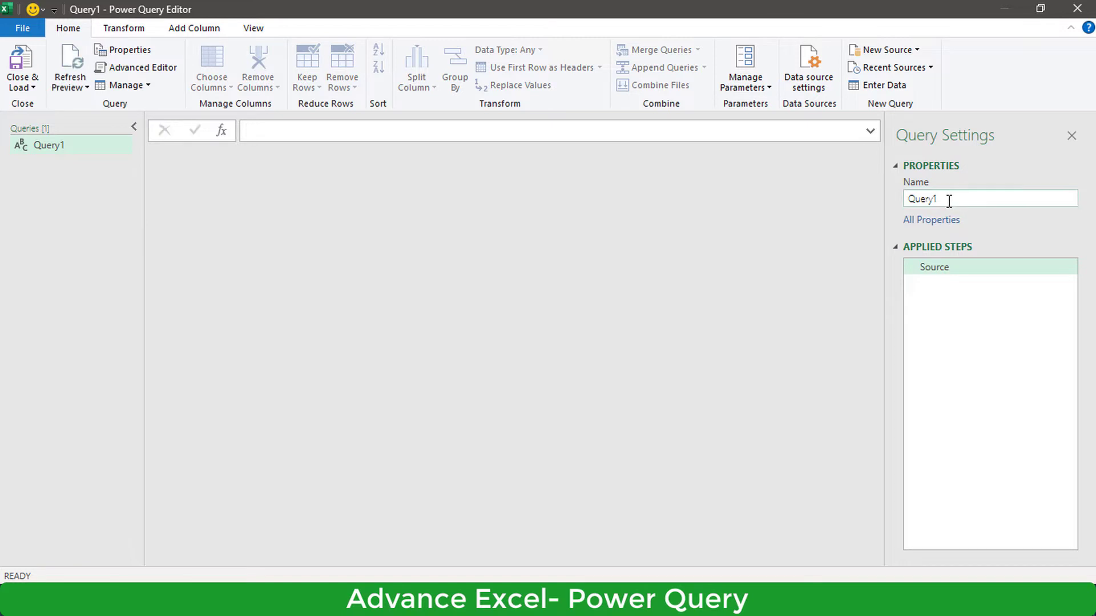
- Rename the blank query as Total Sales
{"action": "left_click_drag", "start_coordinate": [950, 199], "coordinate": [904, 201]}
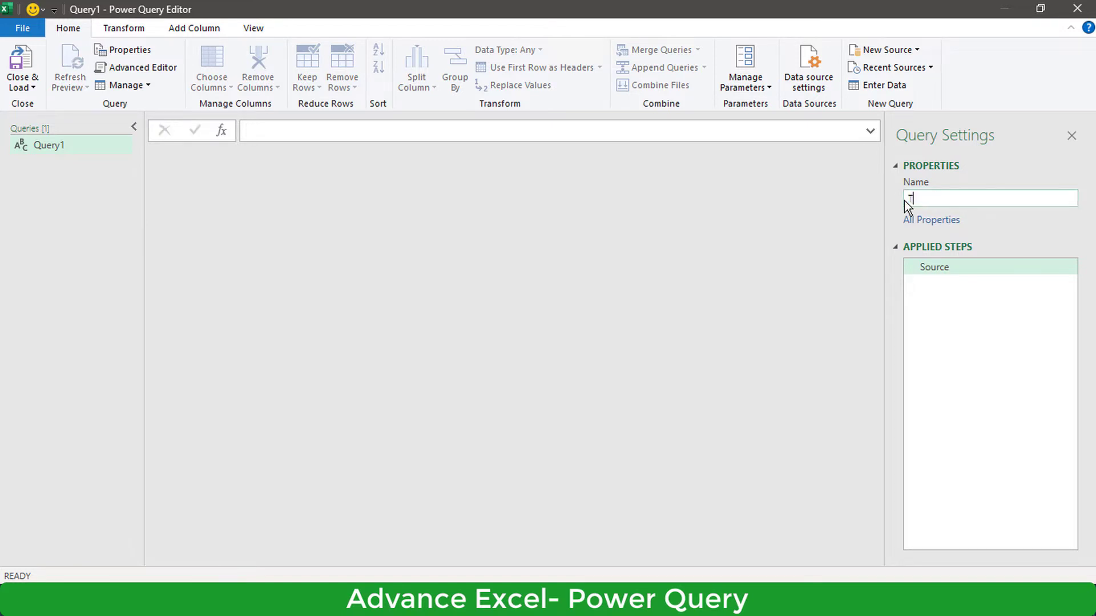
{"action": "type", "text": "Total Sales"}
{"action": "left_click", "coordinate": [496, 162]}
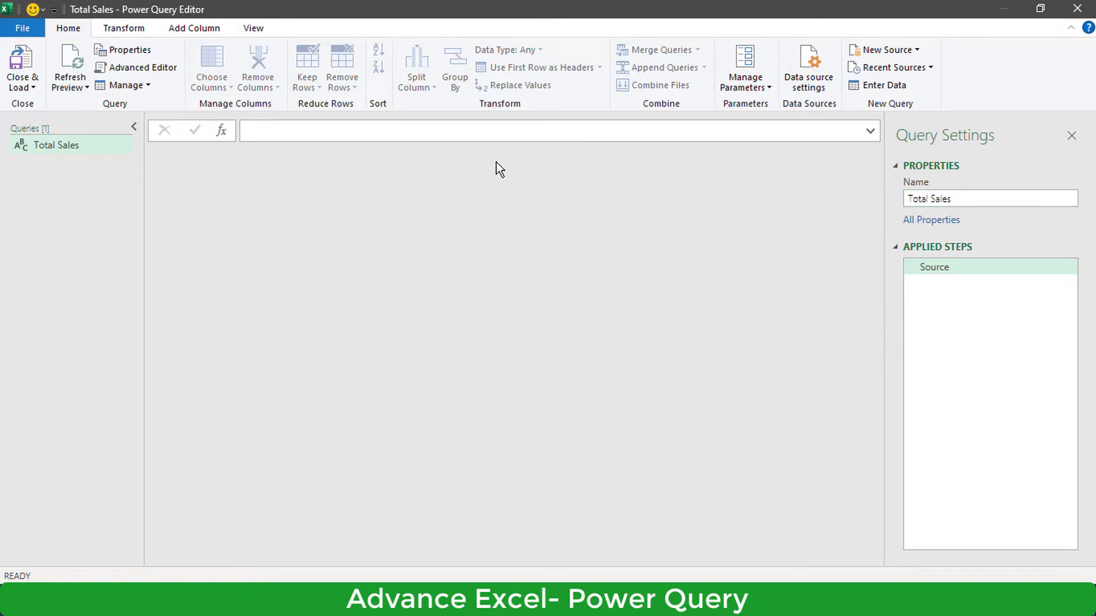
- Enter the source formula =Excel.CurrentWorkbook() for the query to list all tables in the workbook
{"action": "left_click", "coordinate": [295, 135]}
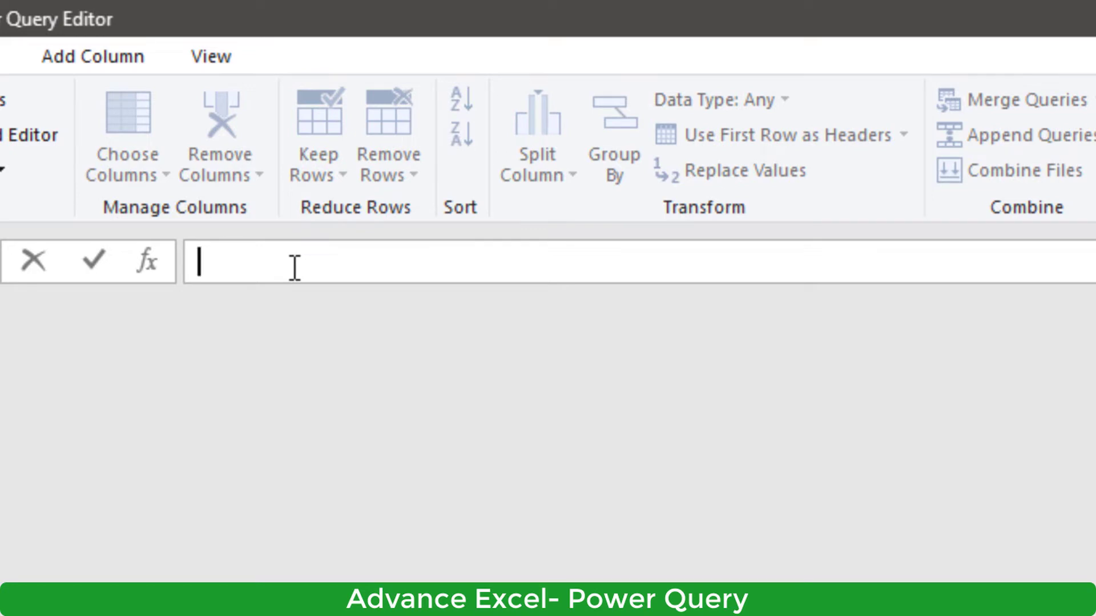
{"action": "type", "text": "=exce"}
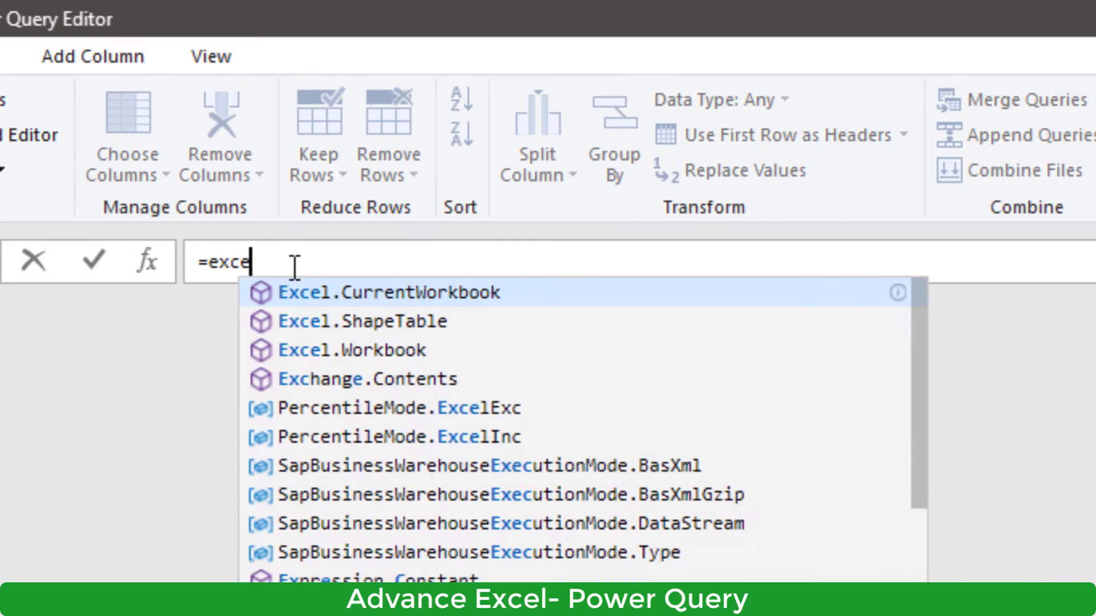
{"action": "key", "text": "Tab"}
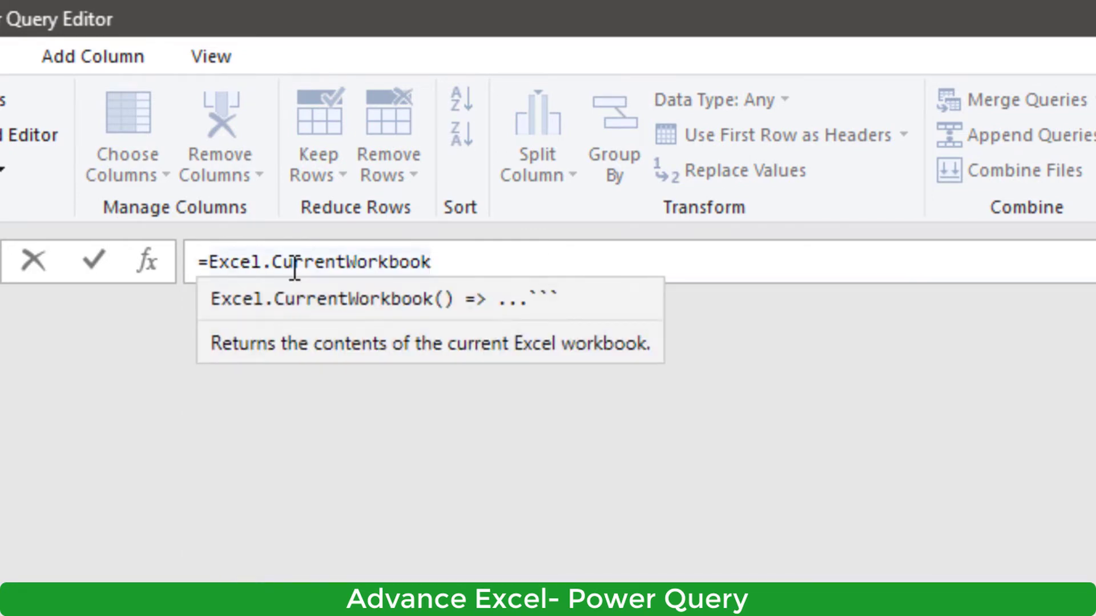
{"action": "type", "text": "("}
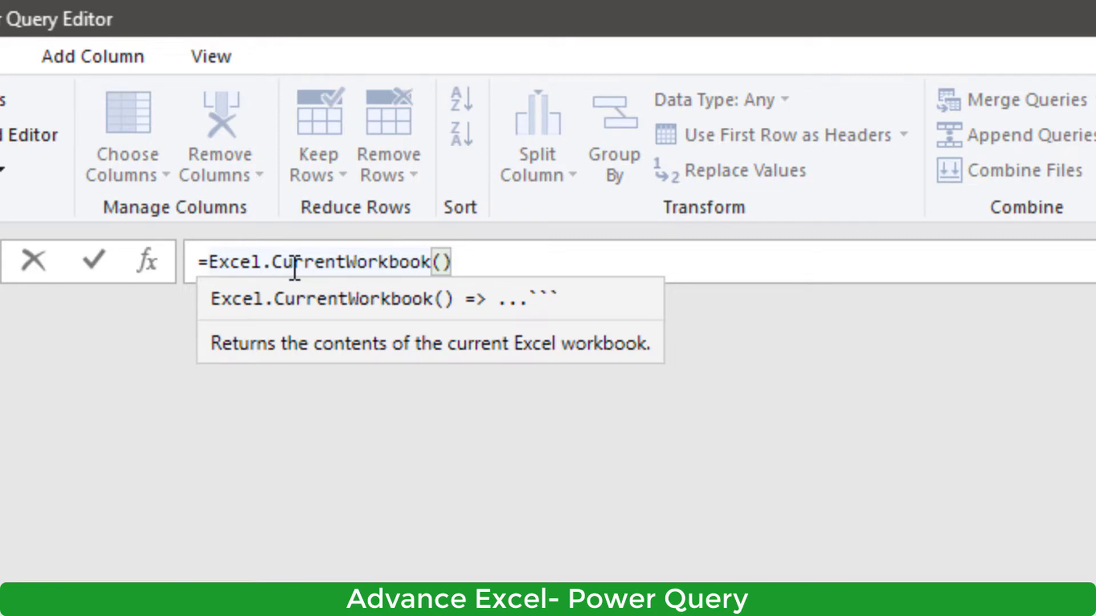
{"action": "key", "text": "Return"}
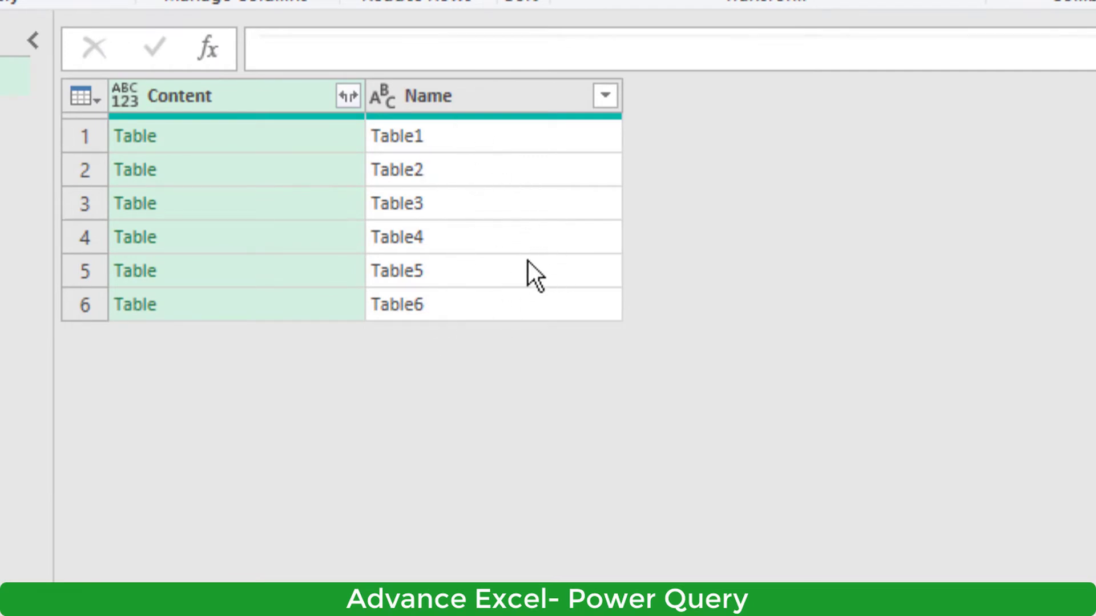
- Expand the Content column into all of its columns, keeping the original column name as prefix, and look over the combined rows
{"action": "left_click", "coordinate": [348, 98]}
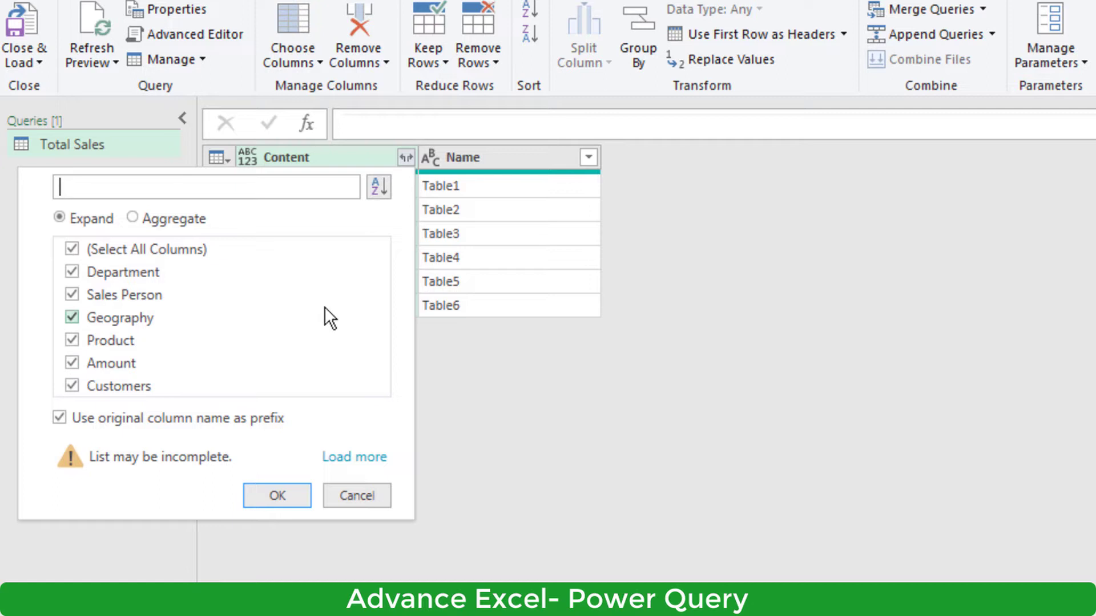
{"action": "left_click", "coordinate": [295, 494]}
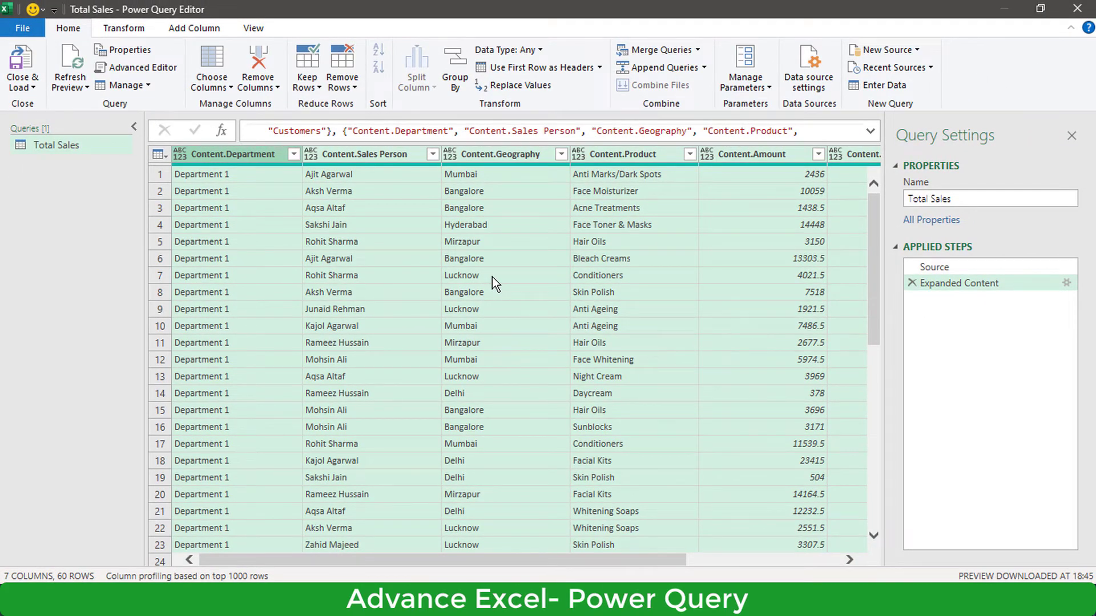
{"action": "left_click_drag", "start_coordinate": [579, 555], "coordinate": [732, 559]}
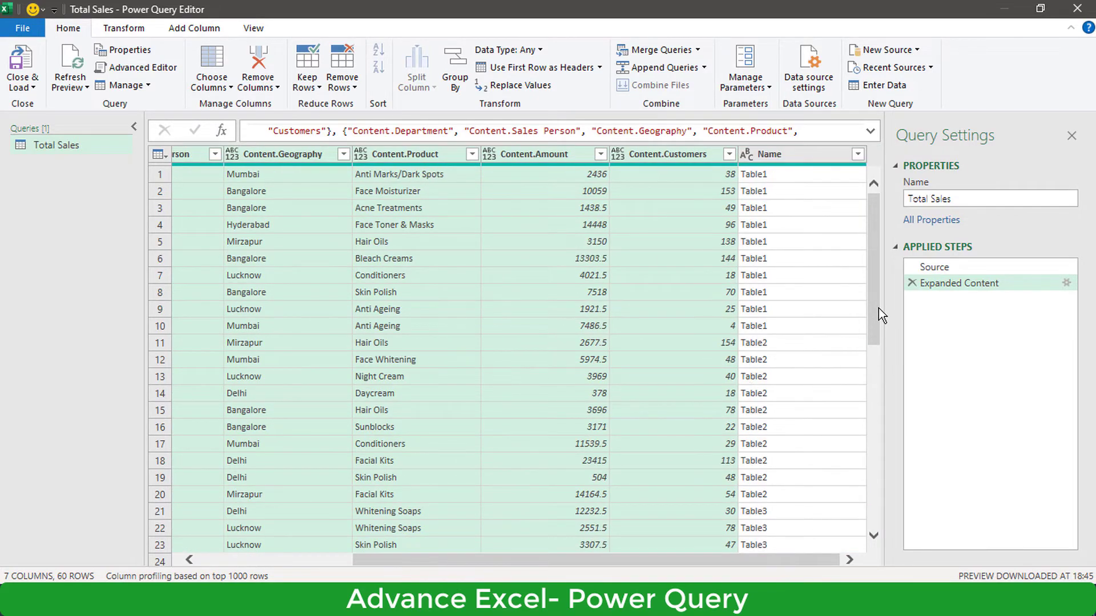
{"action": "mouse_move", "coordinate": [875, 308]}
{"action": "left_mouse_down"}
{"action": "mouse_move", "coordinate": [899, 548]}
{"action": "mouse_move", "coordinate": [871, 273]}
{"action": "mouse_move", "coordinate": [864, 292]}
{"action": "left_mouse_up"}
{"action": "left_click_drag", "start_coordinate": [791, 554], "coordinate": [637, 560]}
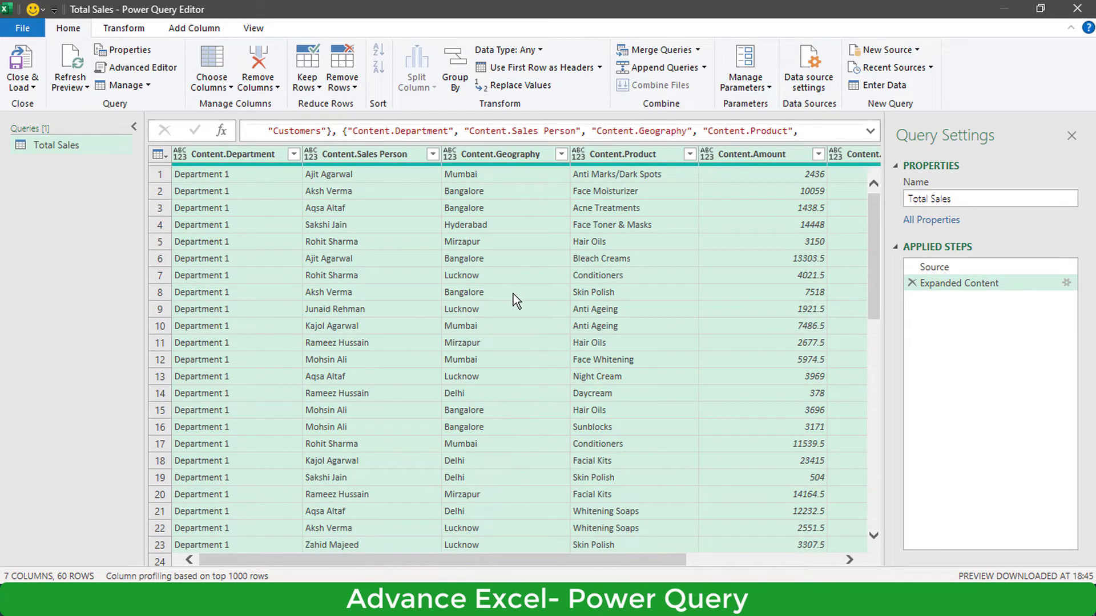
- Close the query editor, load the Total Sales query into a worksheet, and look over the loaded table
{"action": "left_click", "coordinate": [30, 88]}
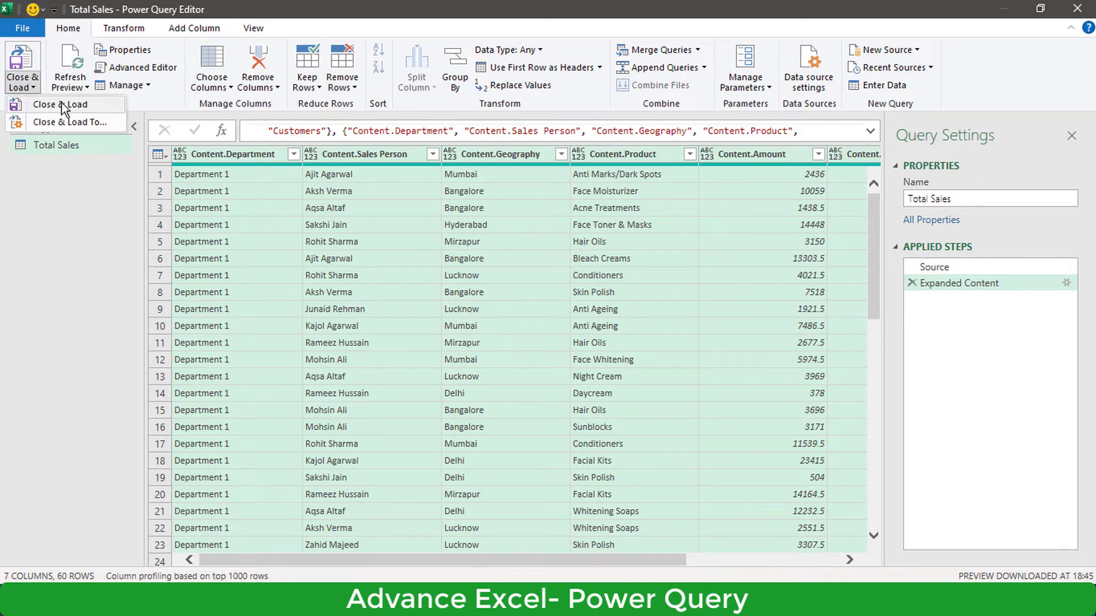
{"action": "left_click", "coordinate": [62, 104]}
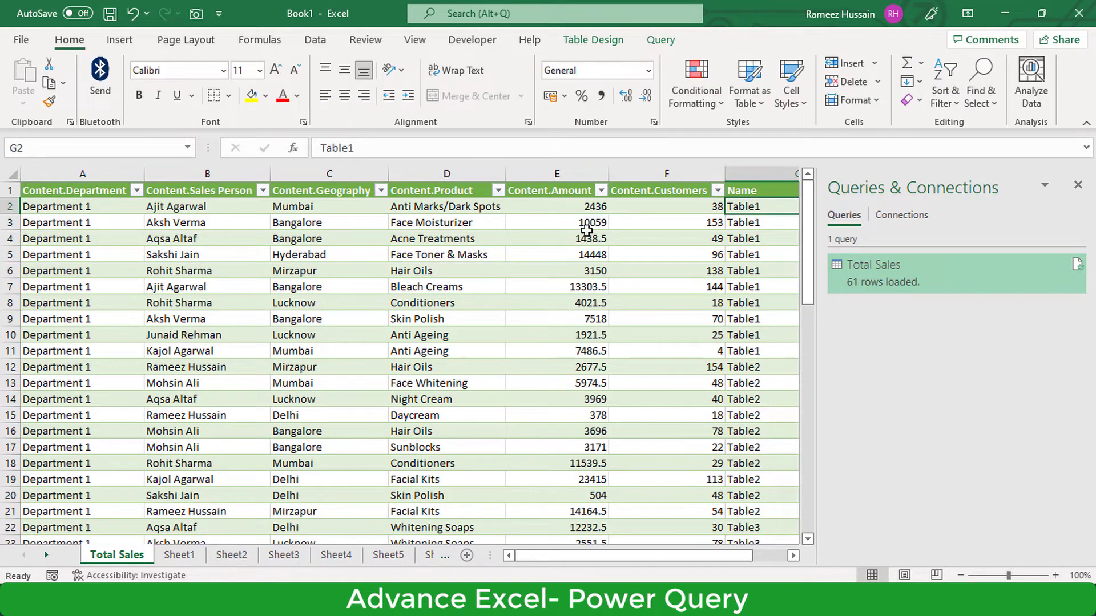
{"action": "scroll", "coordinate": [707, 289], "scroll_direction": "down", "scroll_amount": 6}
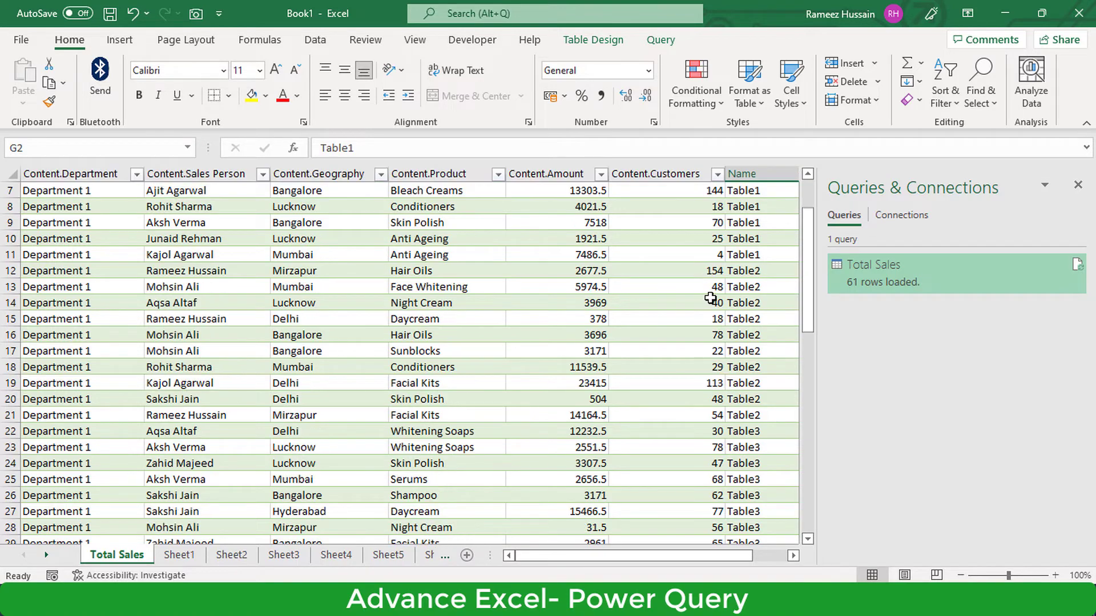
{"action": "scroll", "coordinate": [711, 298], "scroll_direction": "down", "scroll_amount": 6}
{"action": "scroll", "coordinate": [711, 298], "scroll_direction": "up", "scroll_amount": 12}
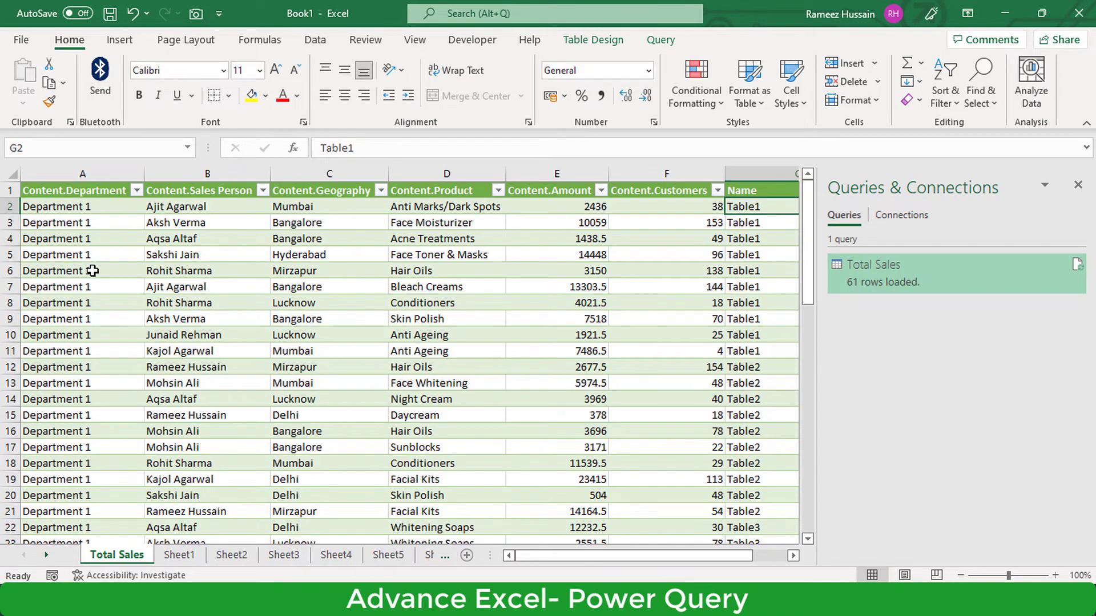
{"action": "scroll", "coordinate": [92, 272], "scroll_direction": "down", "scroll_amount": 1}
{"action": "scroll", "coordinate": [92, 270], "scroll_direction": "up", "scroll_amount": 1}
{"action": "scroll", "coordinate": [91, 272], "scroll_direction": "up", "scroll_amount": 1}
- Examine the Department values in the source tables on Sheet1 through Sheet6, ending back on Sheet1
{"action": "left_click", "coordinate": [179, 556]}
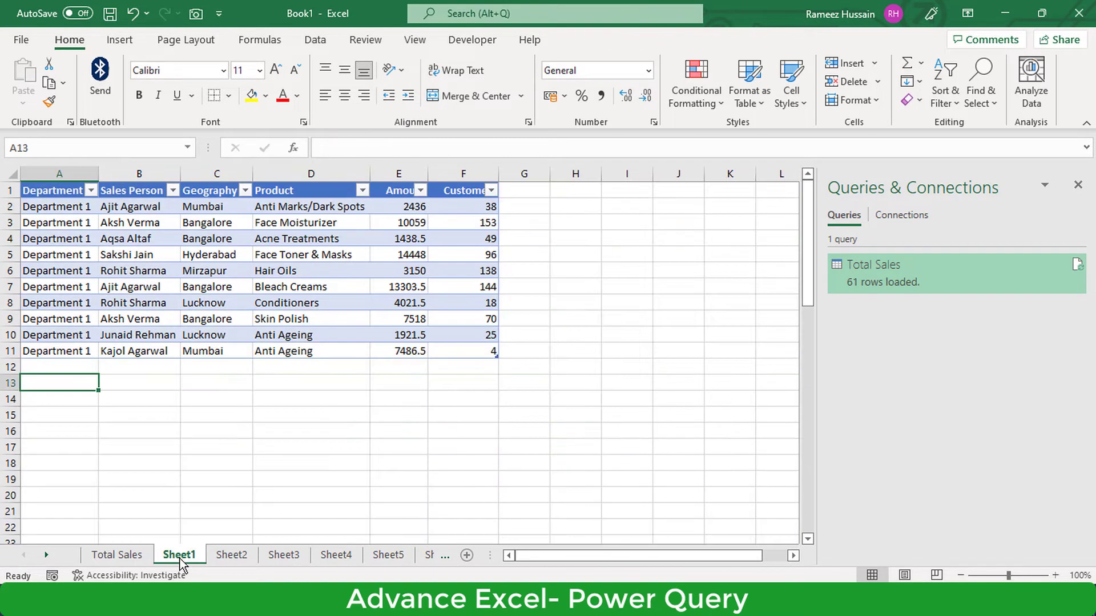
{"action": "left_click", "coordinate": [231, 556]}
{"action": "left_click", "coordinate": [274, 554]}
{"action": "left_click", "coordinate": [336, 555]}
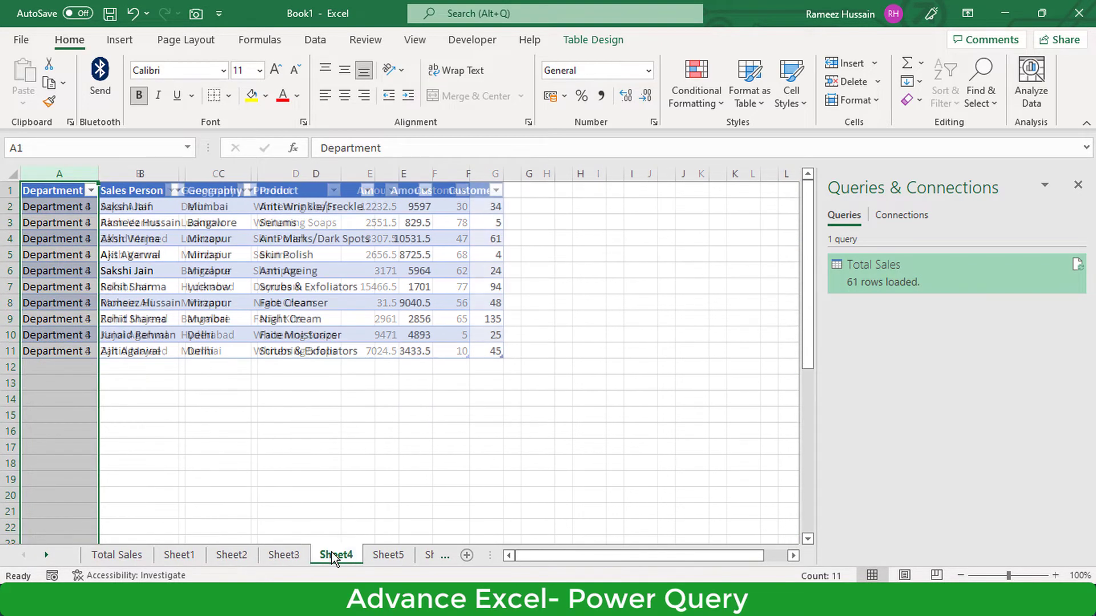
{"action": "left_click", "coordinate": [386, 555]}
{"action": "left_click", "coordinate": [429, 557]}
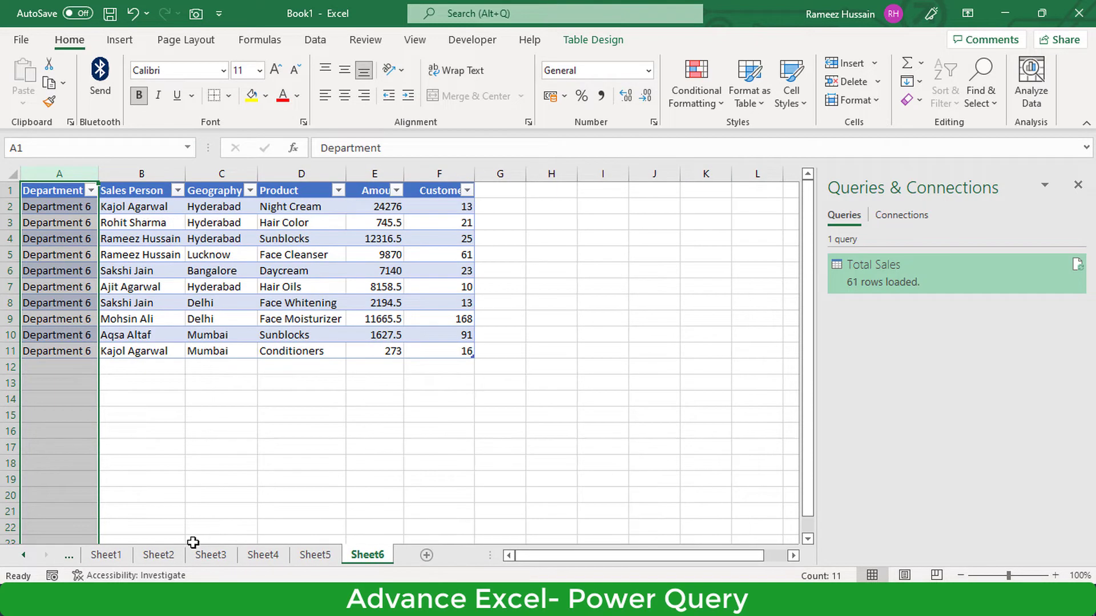
{"action": "left_click", "coordinate": [110, 556]}
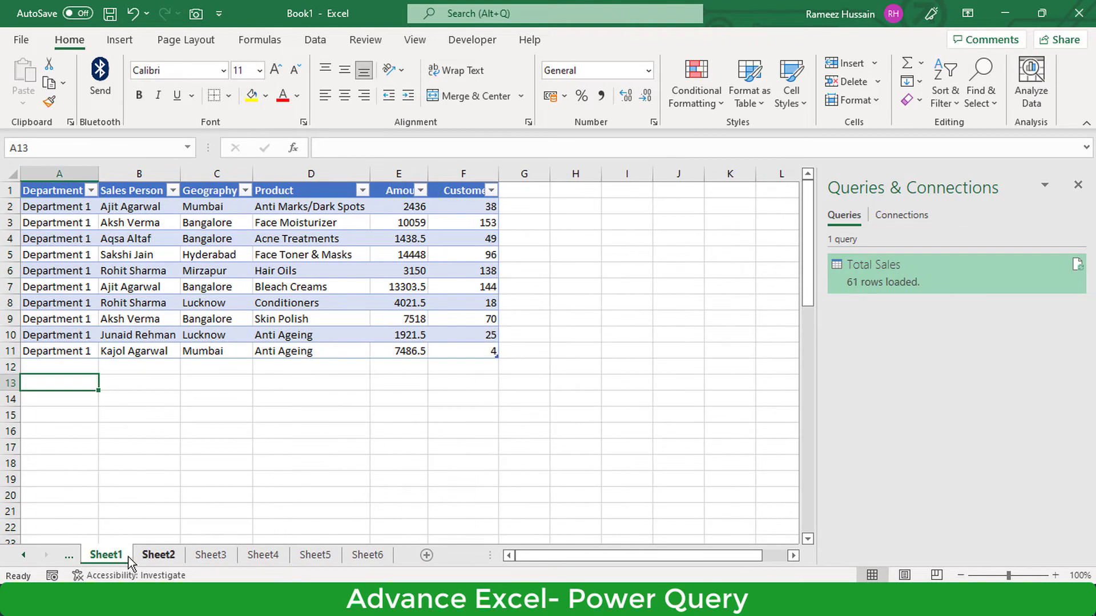
- Return to the Total Sales sheet and refresh the Total Sales query to pick up the updated source tables
{"action": "left_click", "coordinate": [23, 555]}
{"action": "left_click", "coordinate": [105, 557]}
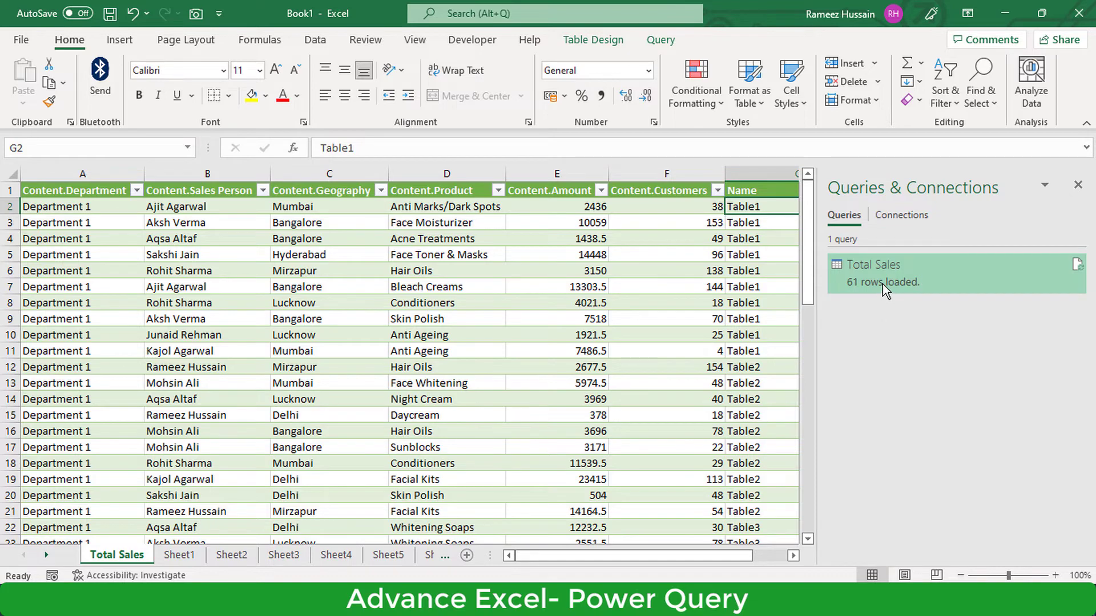
{"action": "mouse_move", "coordinate": [883, 283]}
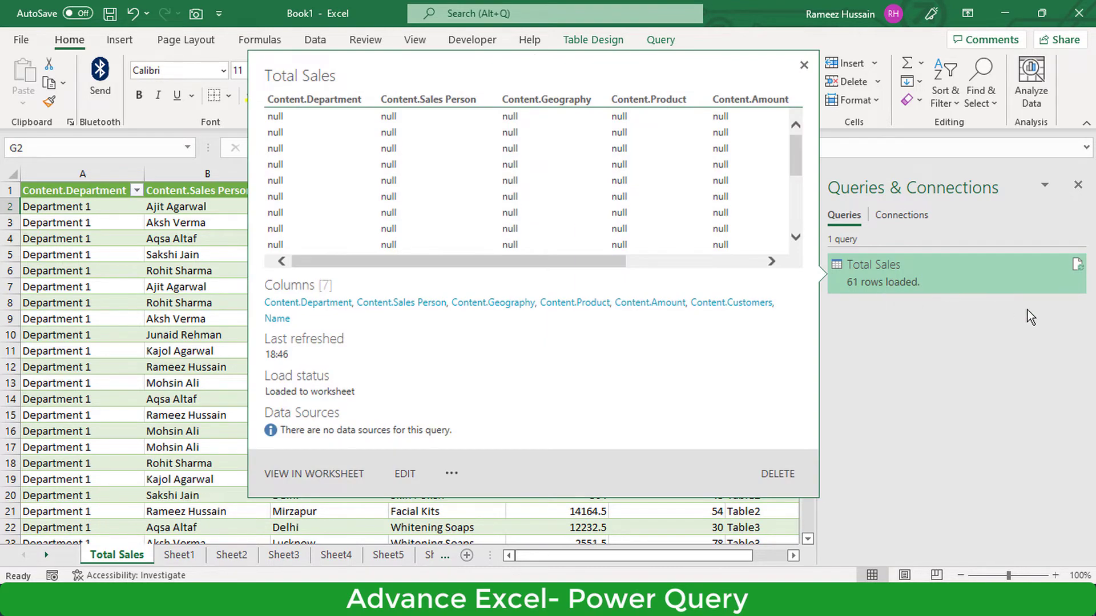
{"action": "left_click", "coordinate": [1077, 266]}
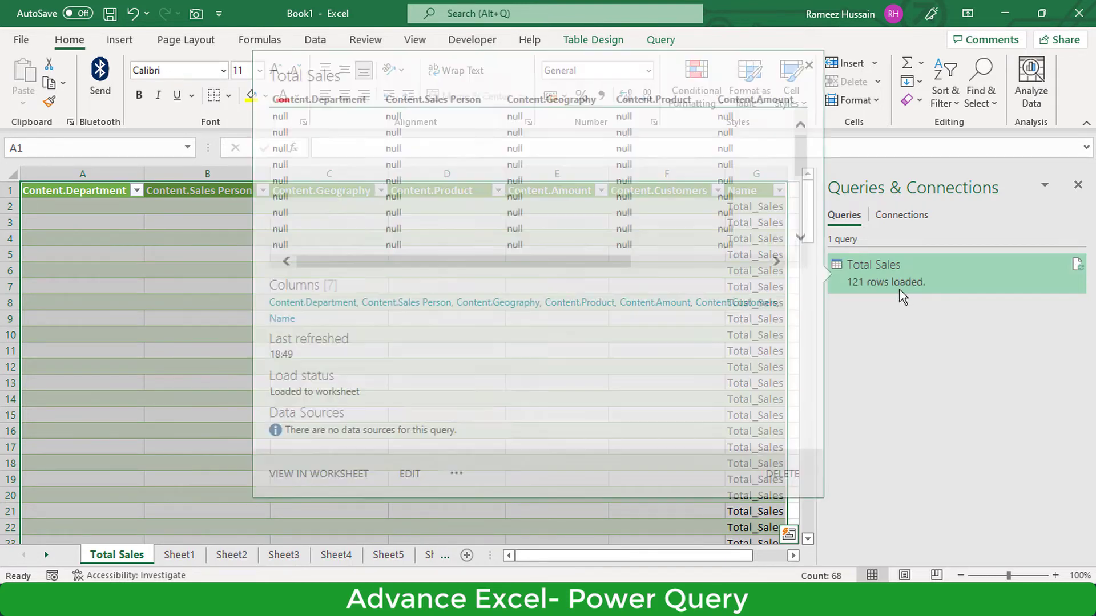
{"action": "mouse_move", "coordinate": [899, 290]}
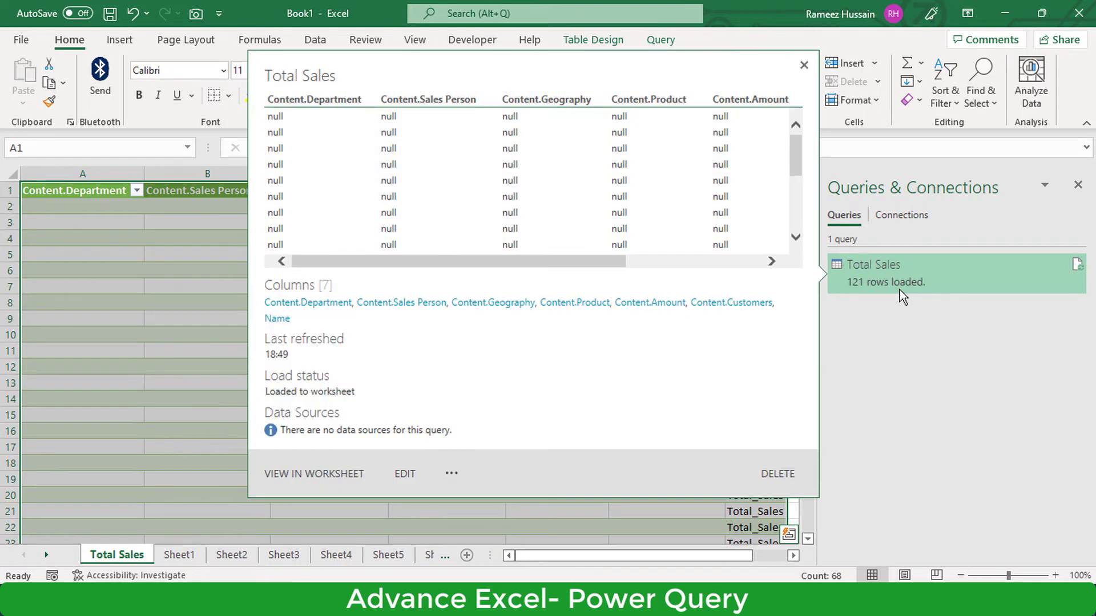
- Examine the refreshed Total Sales table from top to bottom, checking the Department values and the rows named Total_Sales
{"action": "scroll", "coordinate": [563, 311], "scroll_direction": "down", "scroll_amount": 16}
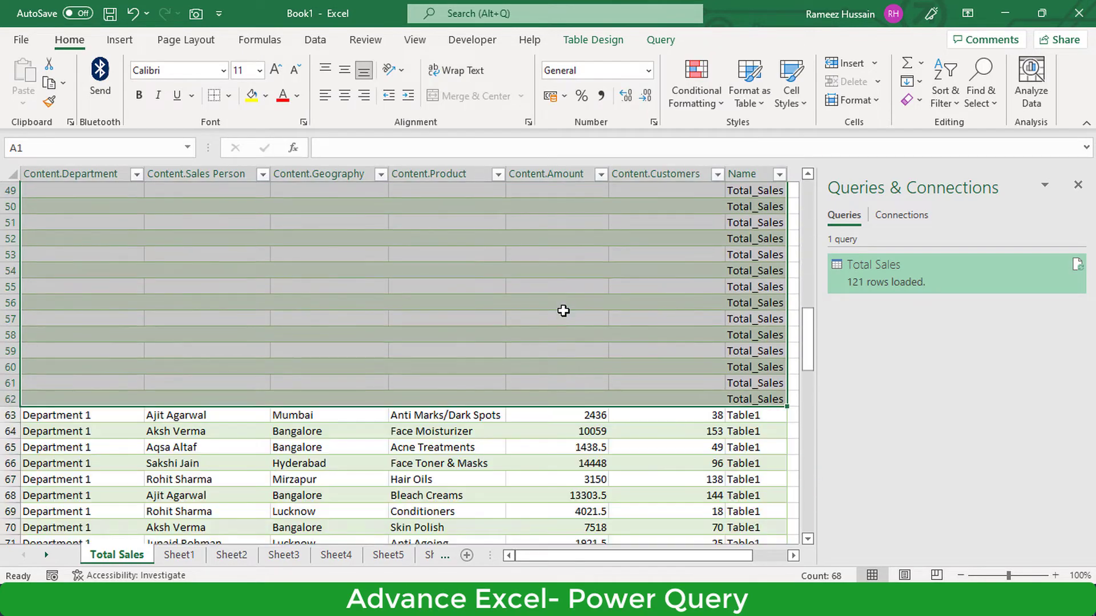
{"action": "scroll", "coordinate": [171, 459], "scroll_direction": "down", "scroll_amount": 3}
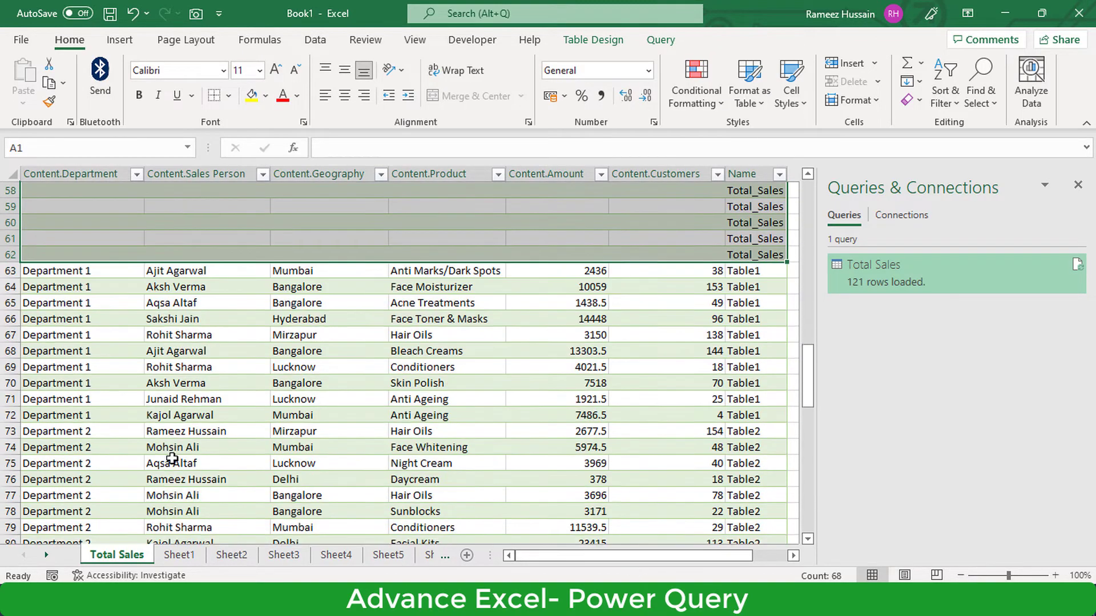
{"action": "scroll", "coordinate": [171, 460], "scroll_direction": "down", "scroll_amount": 11}
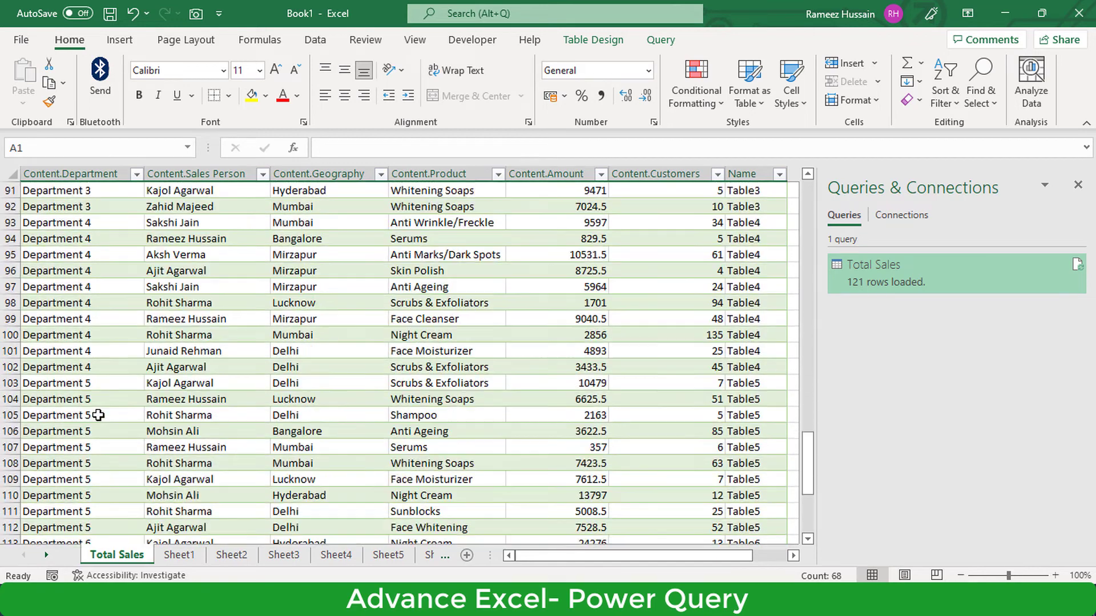
{"action": "scroll", "coordinate": [99, 415], "scroll_direction": "down", "scroll_amount": 5}
{"action": "scroll", "coordinate": [98, 415], "scroll_direction": "up", "scroll_amount": 20}
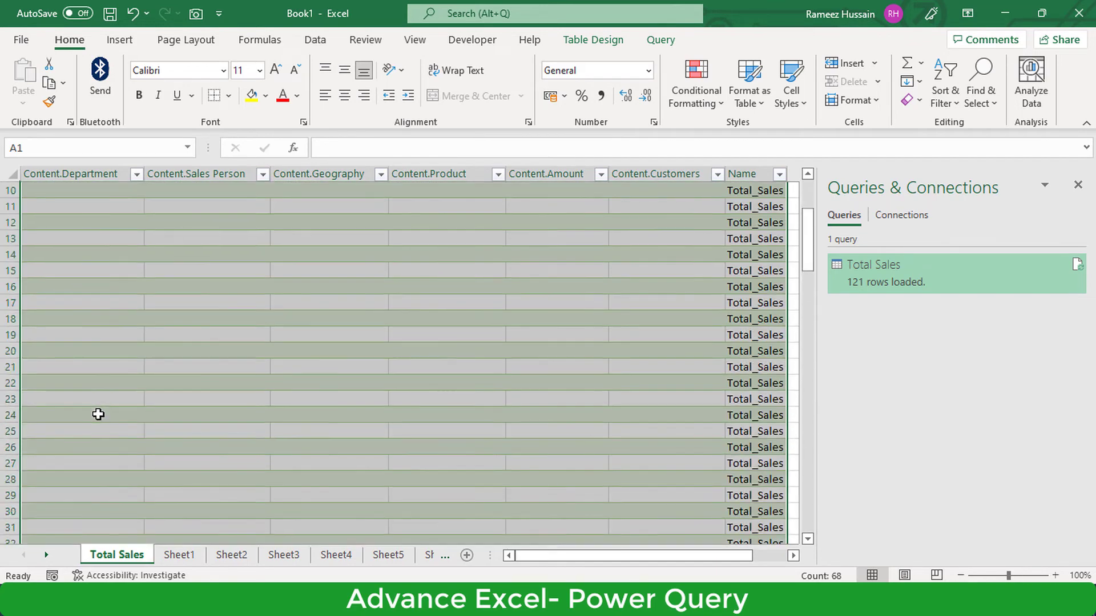
{"action": "scroll", "coordinate": [99, 415], "scroll_direction": "up", "scroll_amount": 3}
{"action": "left_click", "coordinate": [525, 262]}
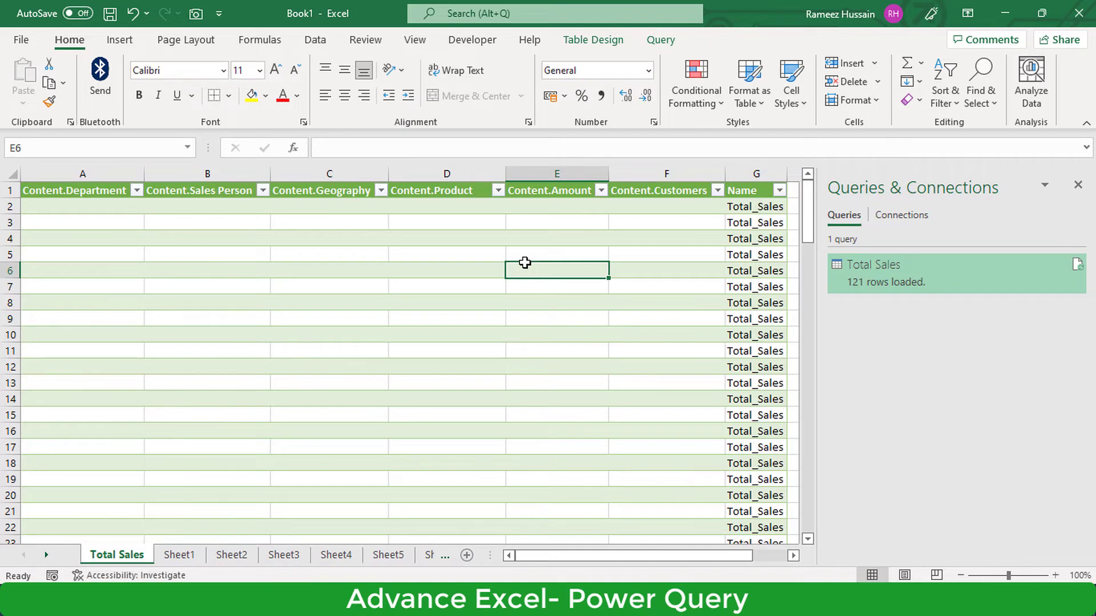
- Look over the blank Total_Sales rows once more and refresh the Total Sales query a second time
{"action": "scroll", "coordinate": [578, 276], "scroll_direction": "down", "scroll_amount": 18}
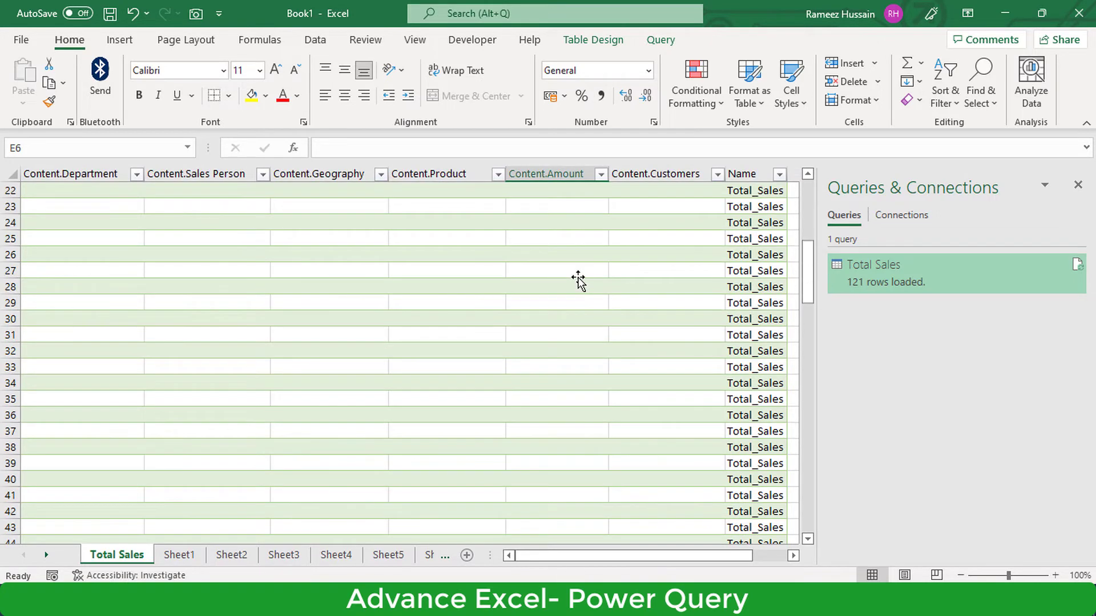
{"action": "scroll", "coordinate": [577, 276], "scroll_direction": "up", "scroll_amount": 5}
{"action": "scroll", "coordinate": [578, 276], "scroll_direction": "up", "scroll_amount": 13}
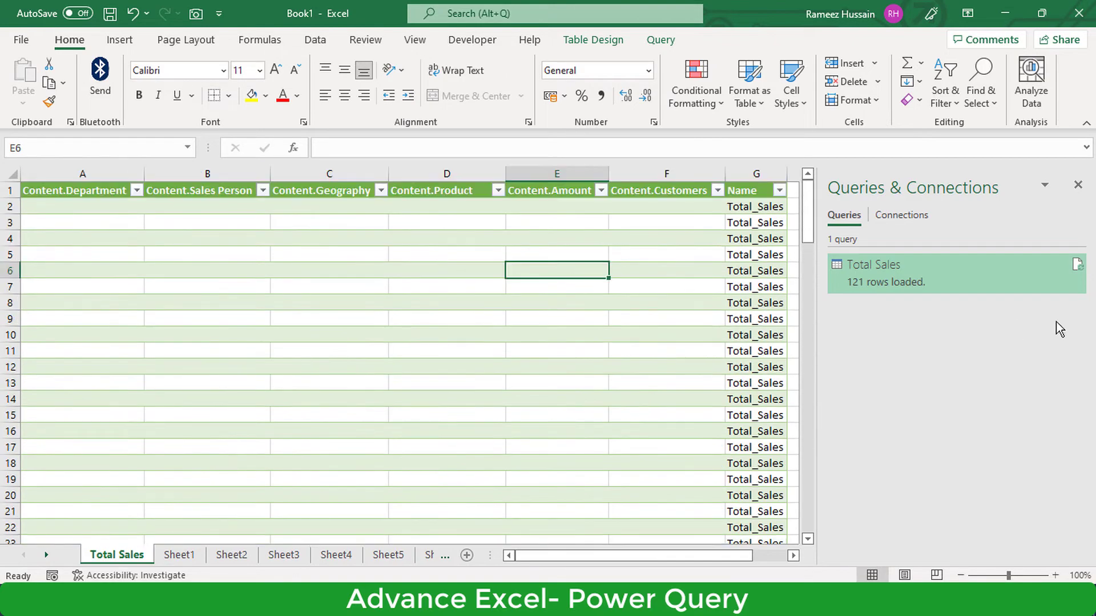
{"action": "left_click", "coordinate": [1076, 266]}
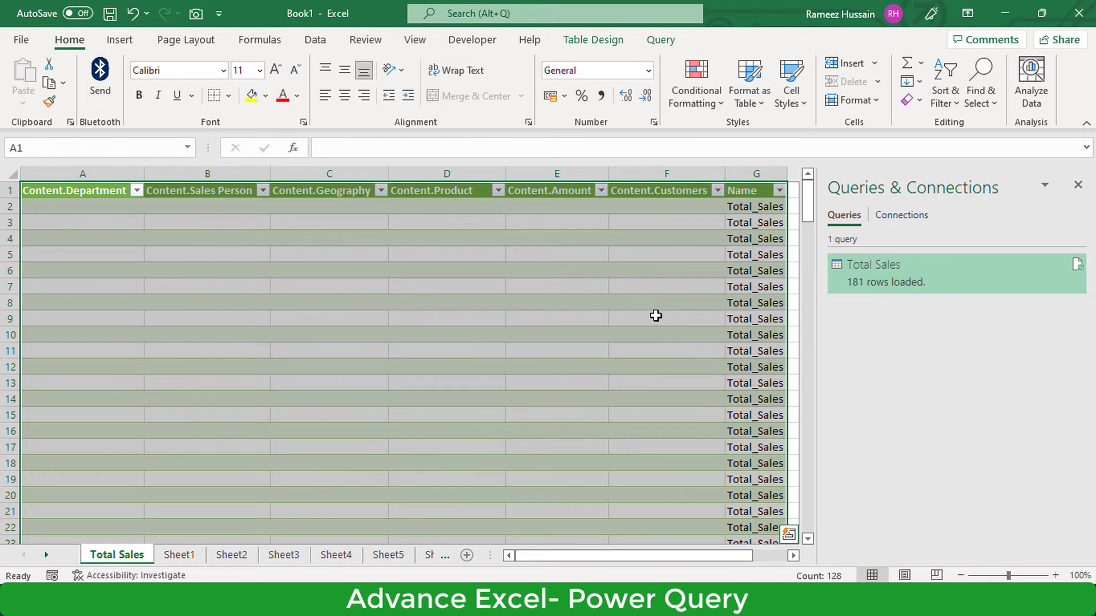
- Open the Total Sales query for editing and filter the Name column to exclude Total_Sales
{"action": "right_click", "coordinate": [897, 276]}
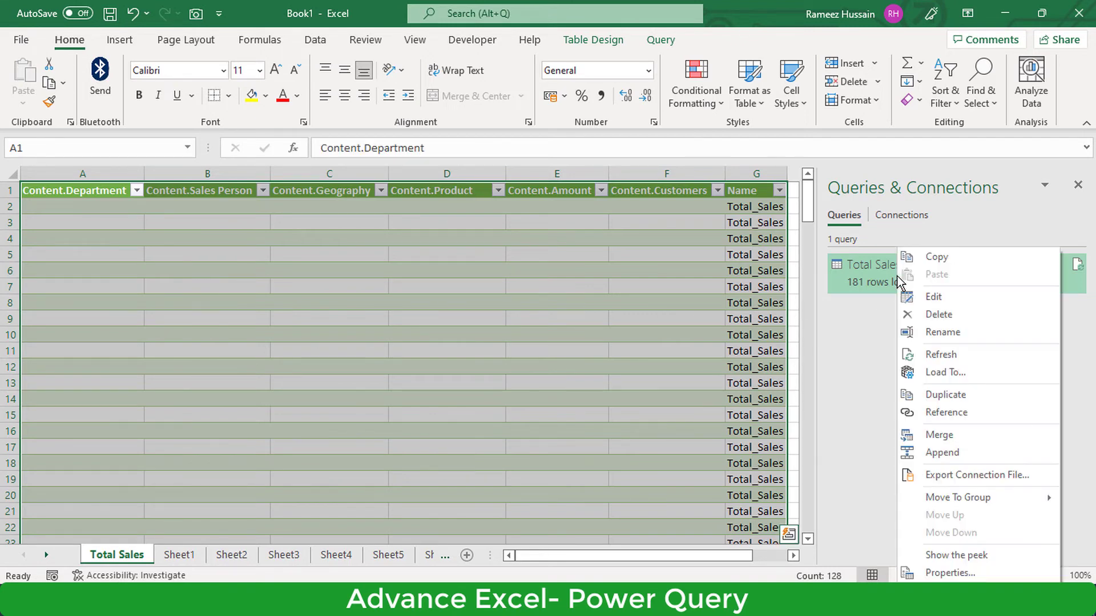
{"action": "left_click", "coordinate": [934, 299]}
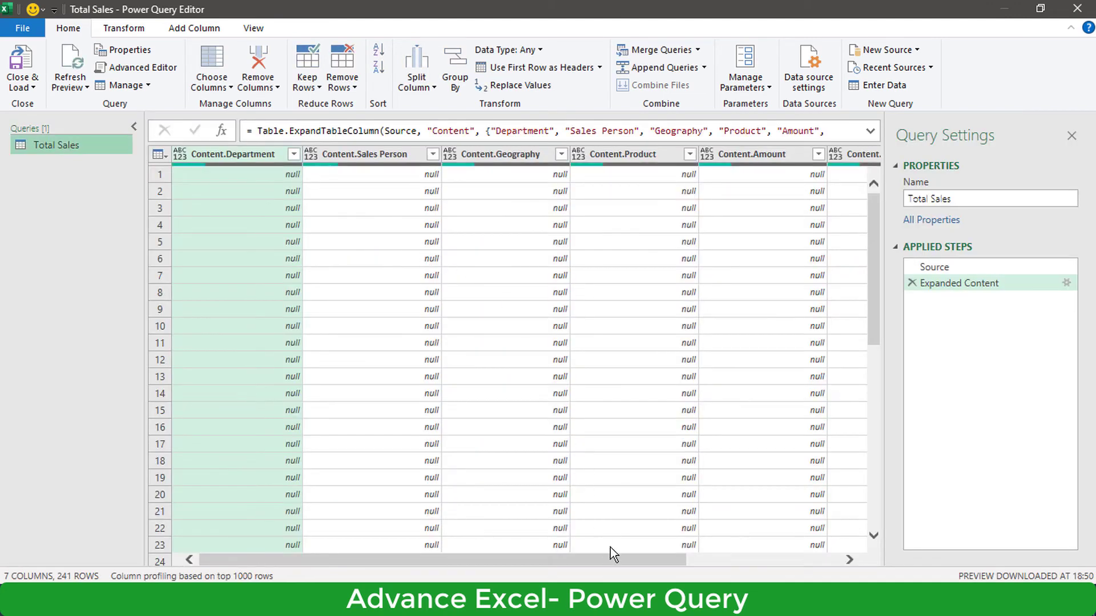
{"action": "left_click_drag", "start_coordinate": [610, 558], "coordinate": [804, 570]}
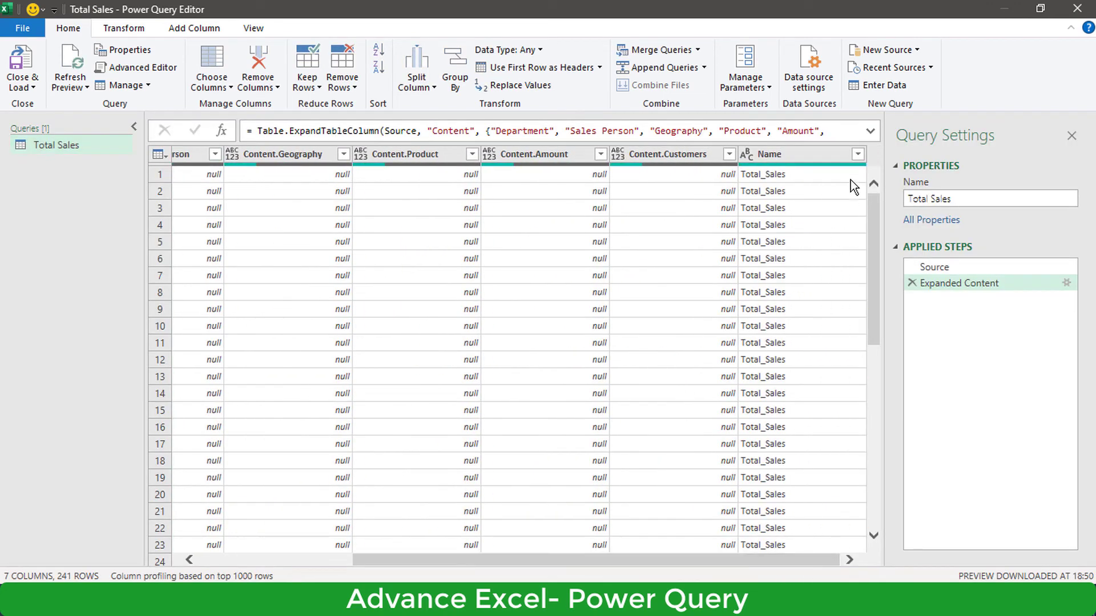
{"action": "left_click", "coordinate": [858, 155]}
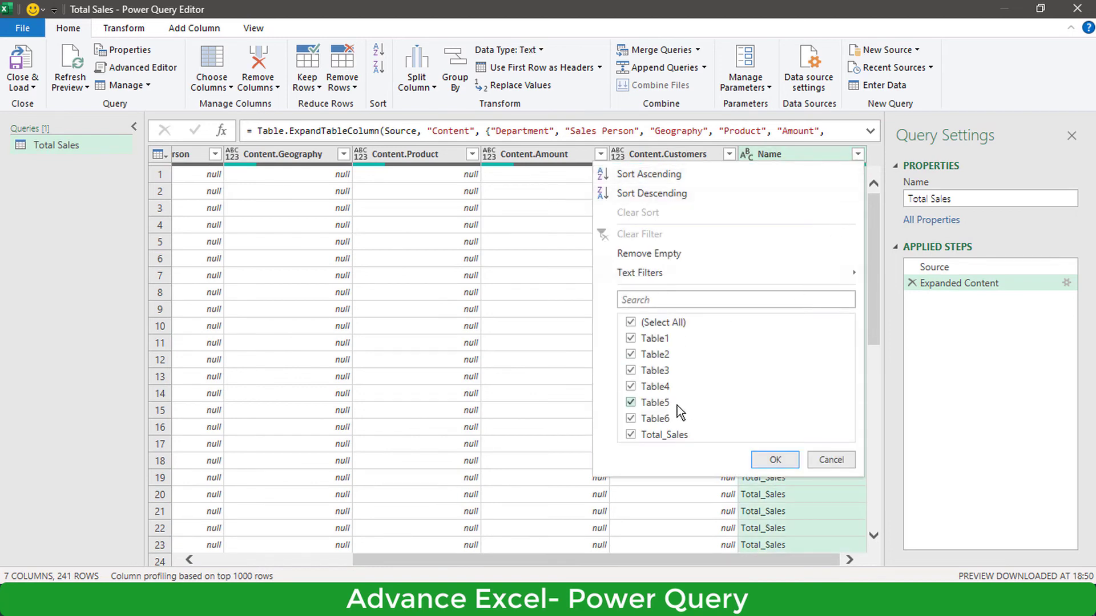
{"action": "left_click", "coordinate": [685, 443]}
{"action": "left_click", "coordinate": [772, 465]}
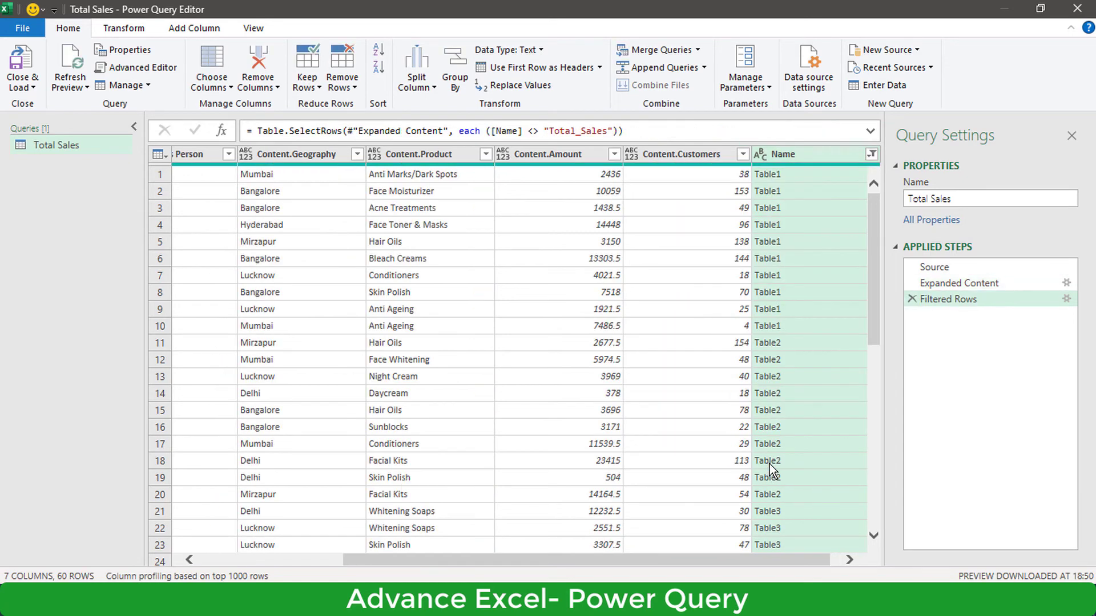
- Close the query editor, load the filtered query into the worksheet, and refresh Total Sales again to test it
{"action": "left_click", "coordinate": [23, 87]}
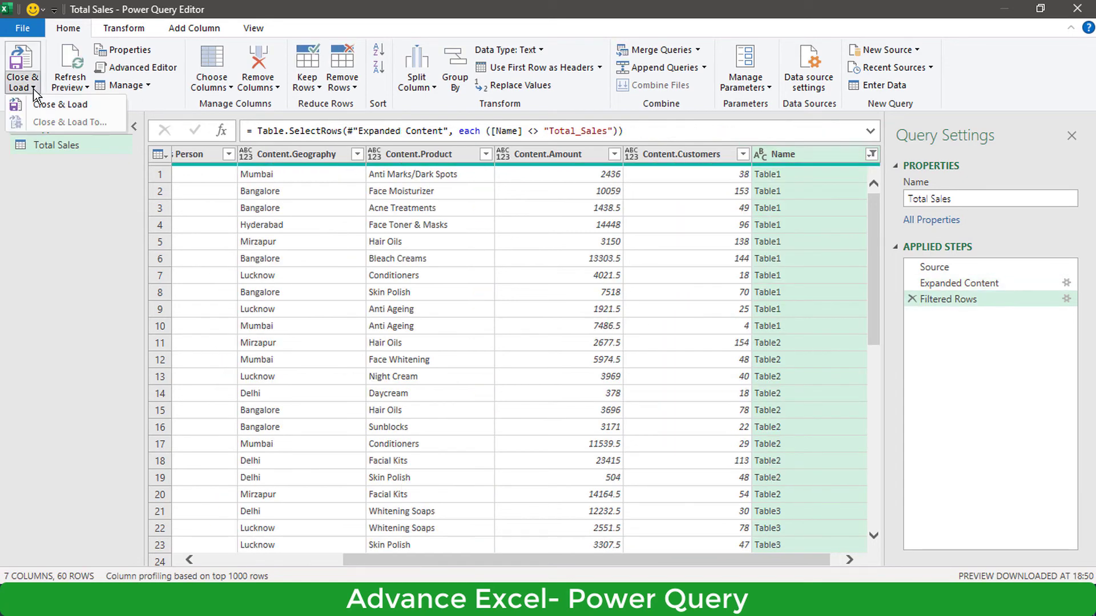
{"action": "left_click", "coordinate": [58, 105]}
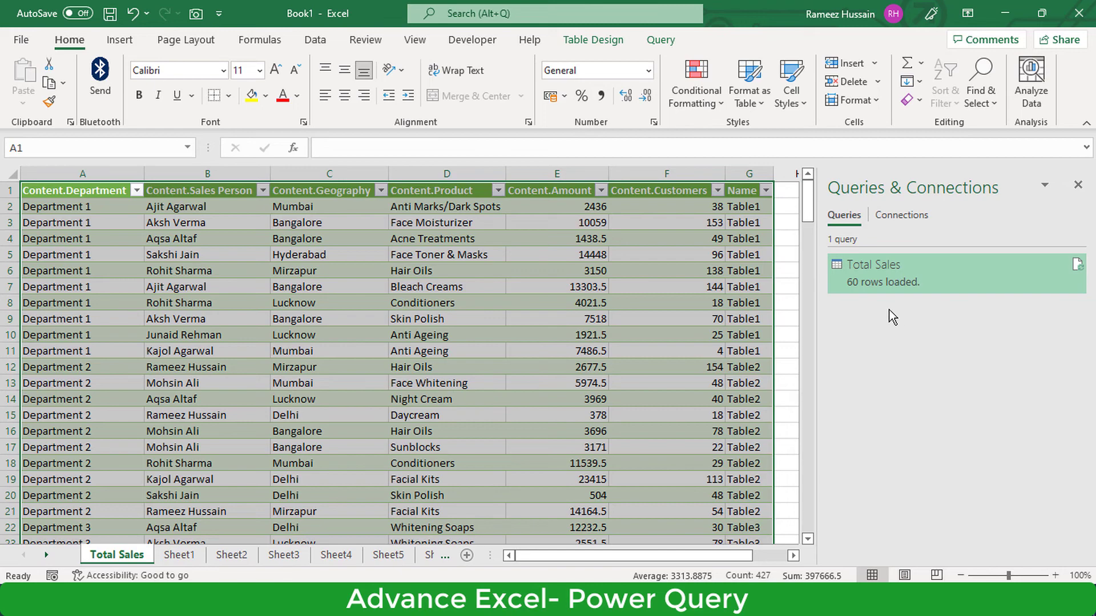
{"action": "left_click", "coordinate": [1077, 264]}
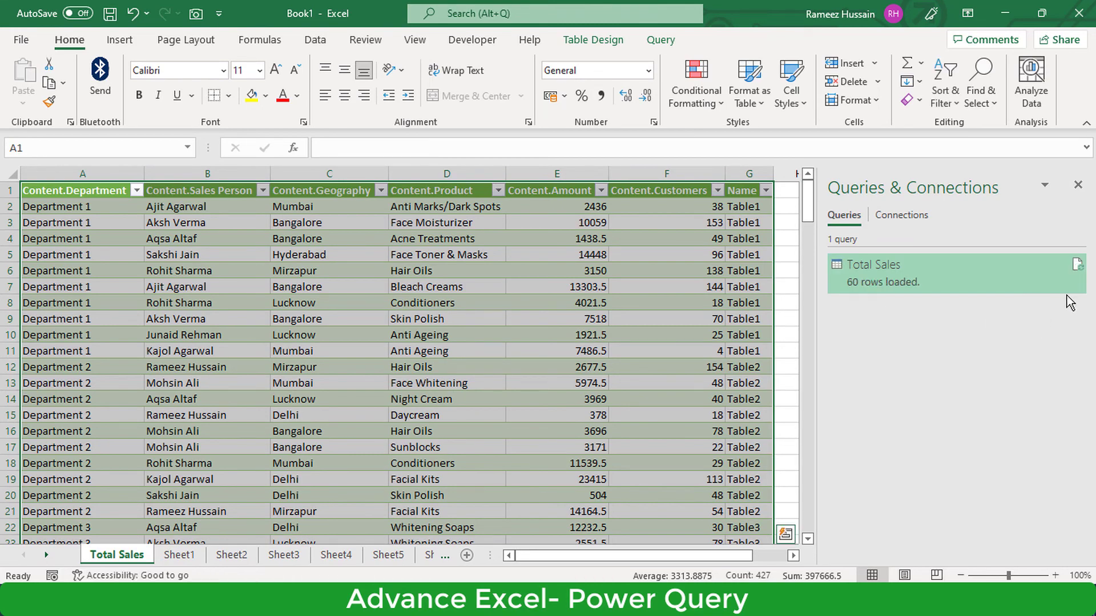
{"action": "mouse_move", "coordinate": [1076, 284]}
{"action": "left_click", "coordinate": [1077, 265]}
{"action": "left_click", "coordinate": [540, 411]}
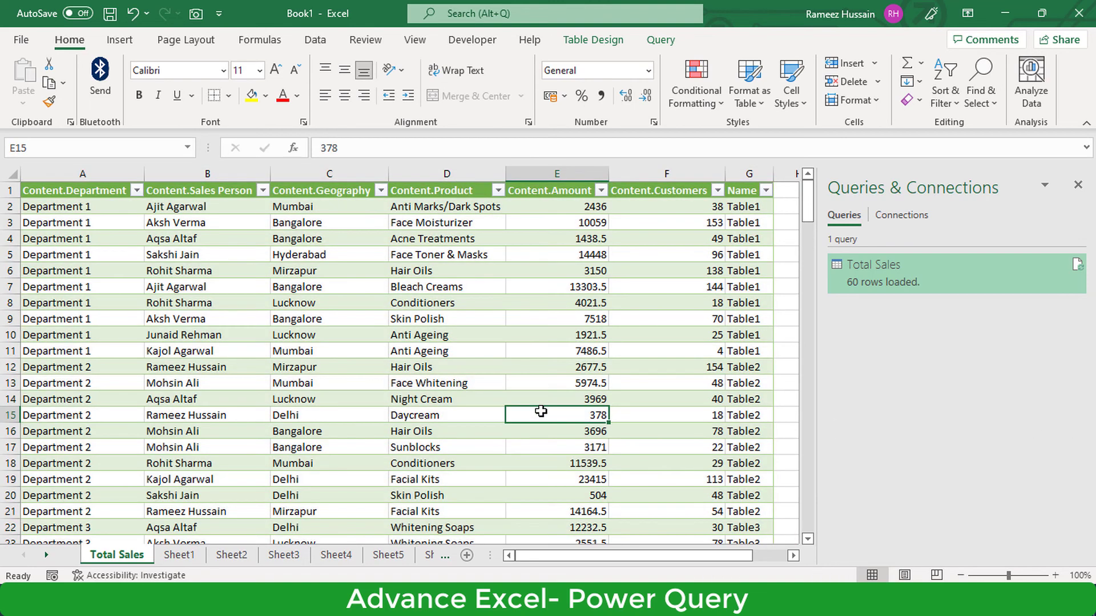